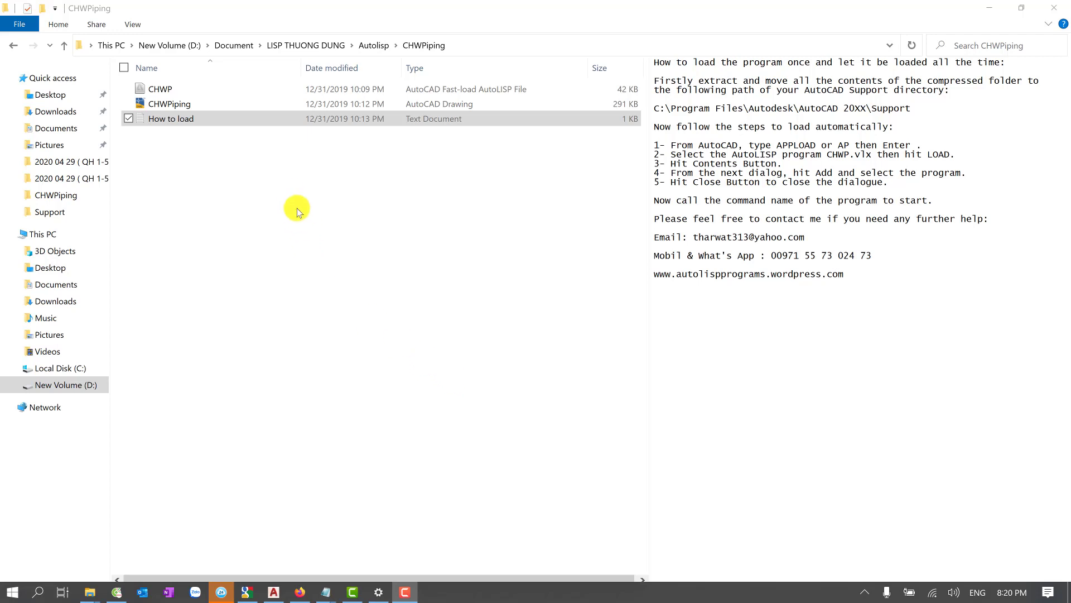
# - Browse the AutoLISP author's YouTube uploads down to the 'HVAC - Chilled Water Piping Program' video
pyautogui.click(126, 589)
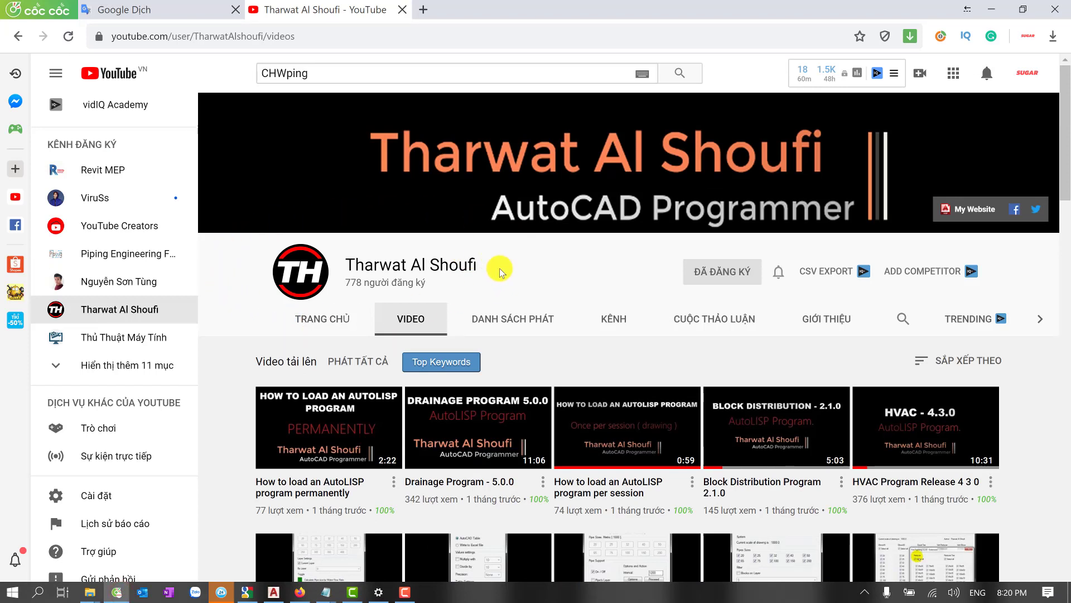
pyautogui.scroll(-2, 475, 274)
pyautogui.scroll(-1, 359, 390)
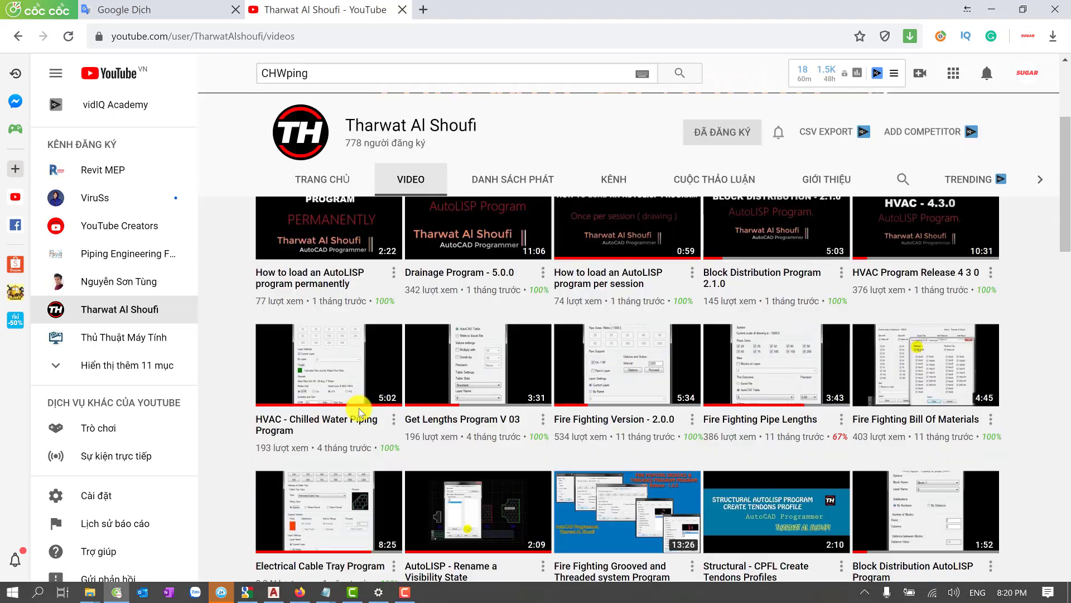
pyautogui.scroll(-1, 359, 416)
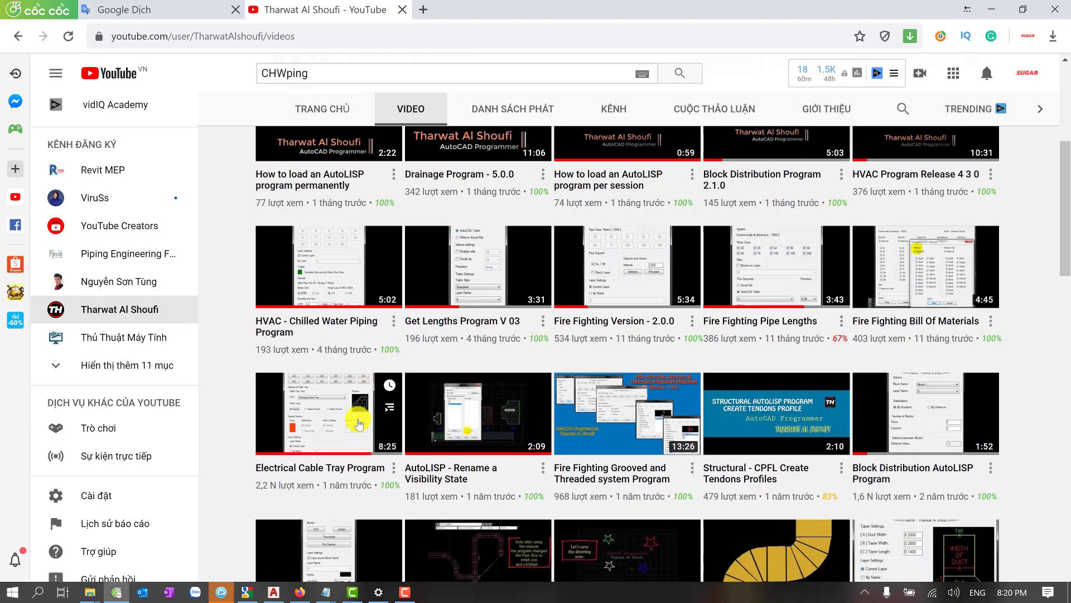
pyautogui.scroll(-3, 359, 421)
pyautogui.scroll(-1, 359, 423)
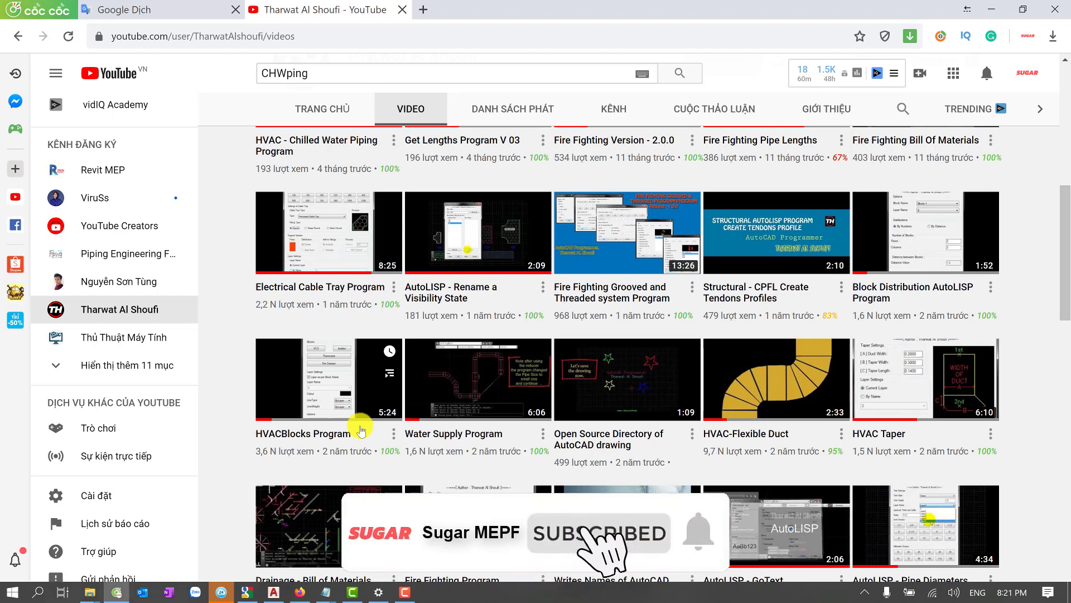
pyautogui.scroll(6, 358, 430)
pyautogui.scroll(-1, 279, 480)
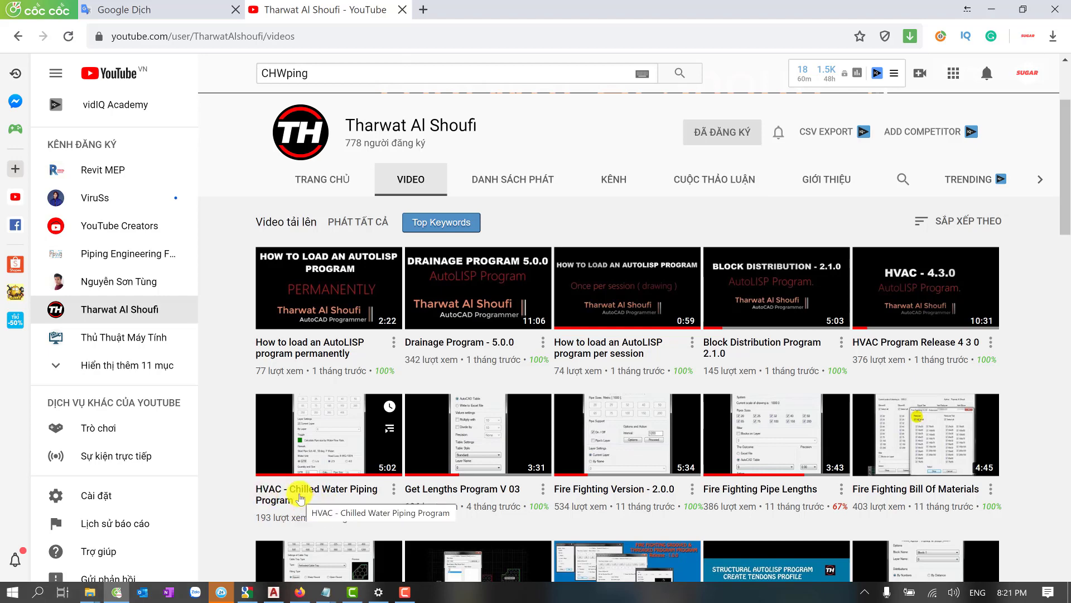
# - Play the chilled-water piping video to 0:15, pause it, and return to the CHWPiping folder
pyautogui.click(300, 494)
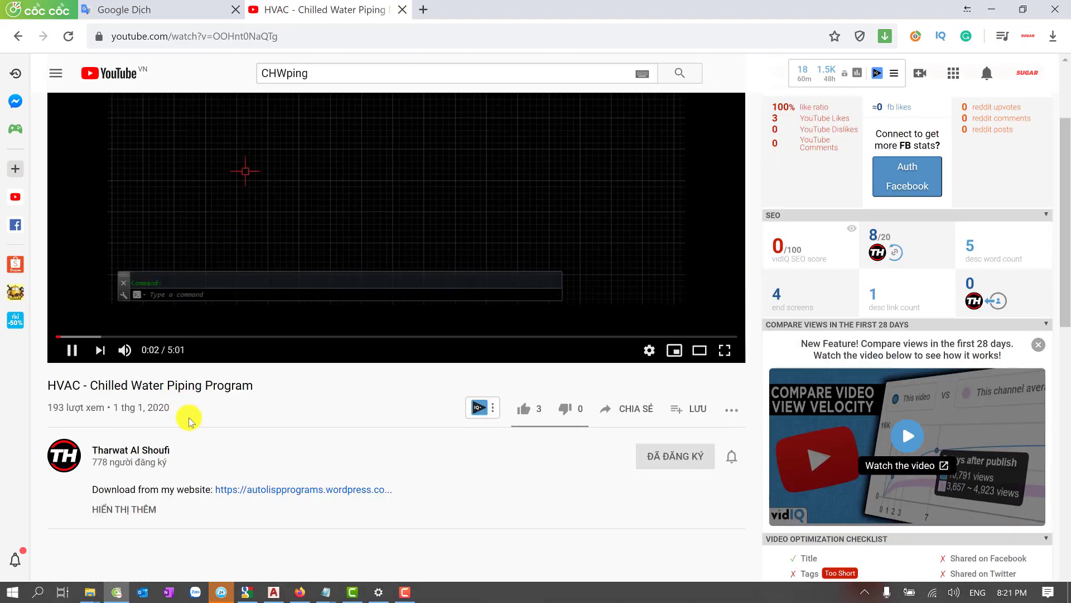
pyautogui.scroll(-2, 150, 364)
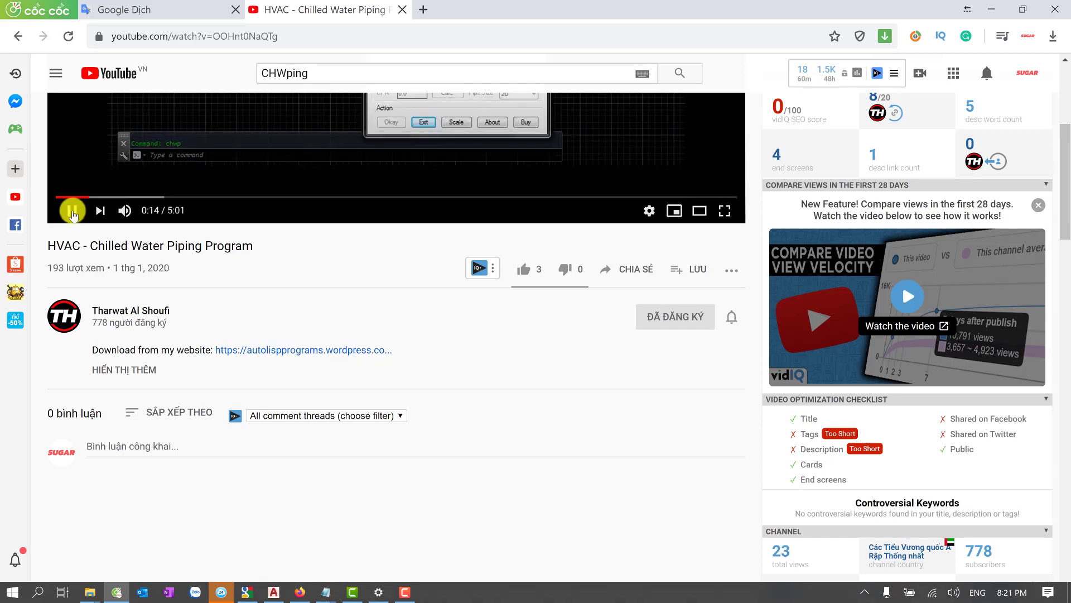
pyautogui.click(71, 210)
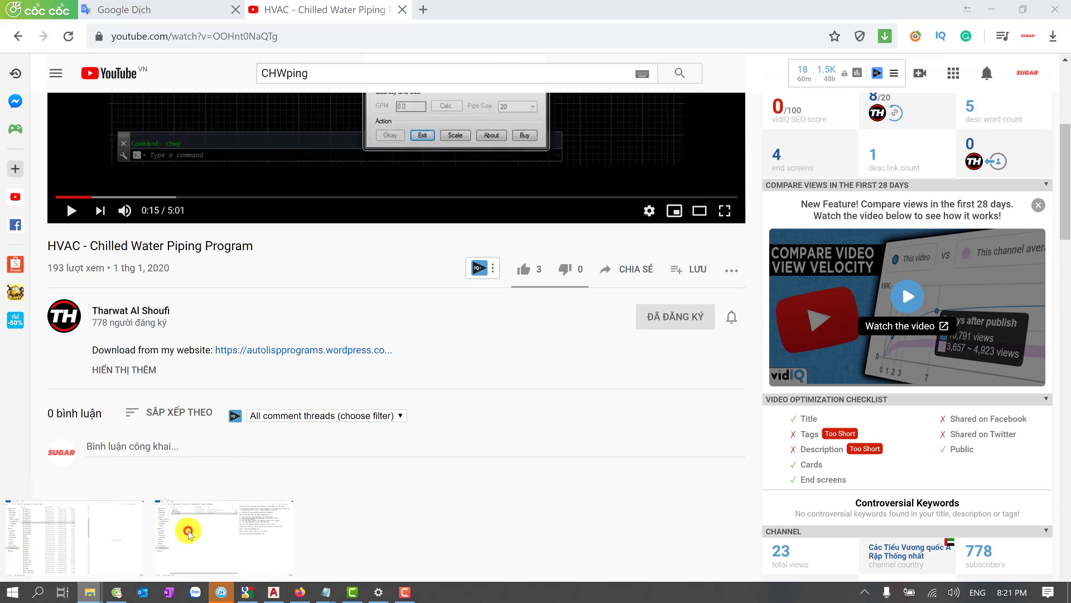
pyautogui.click(188, 530)
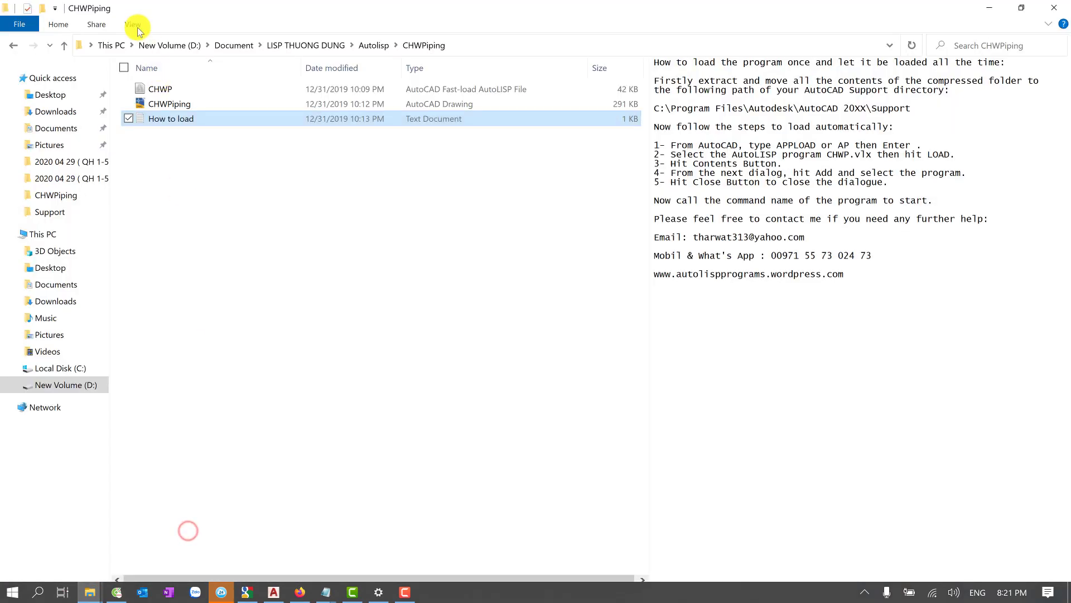
pyautogui.doubleClick(193, 120)
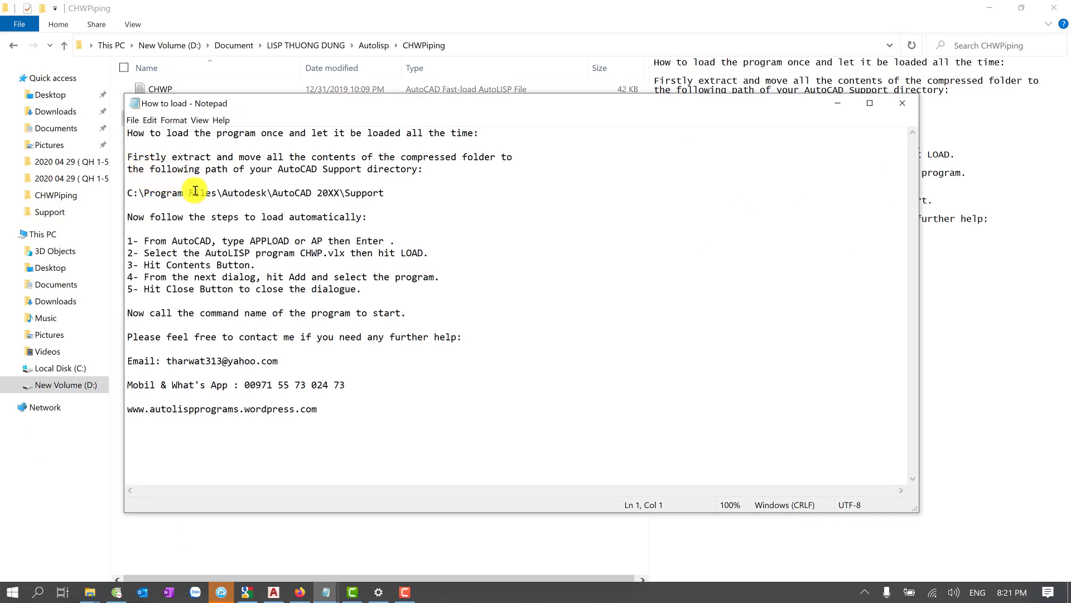
pyautogui.moveTo(128, 193); pyautogui.dragTo(385, 195)
pyautogui.click(394, 193)
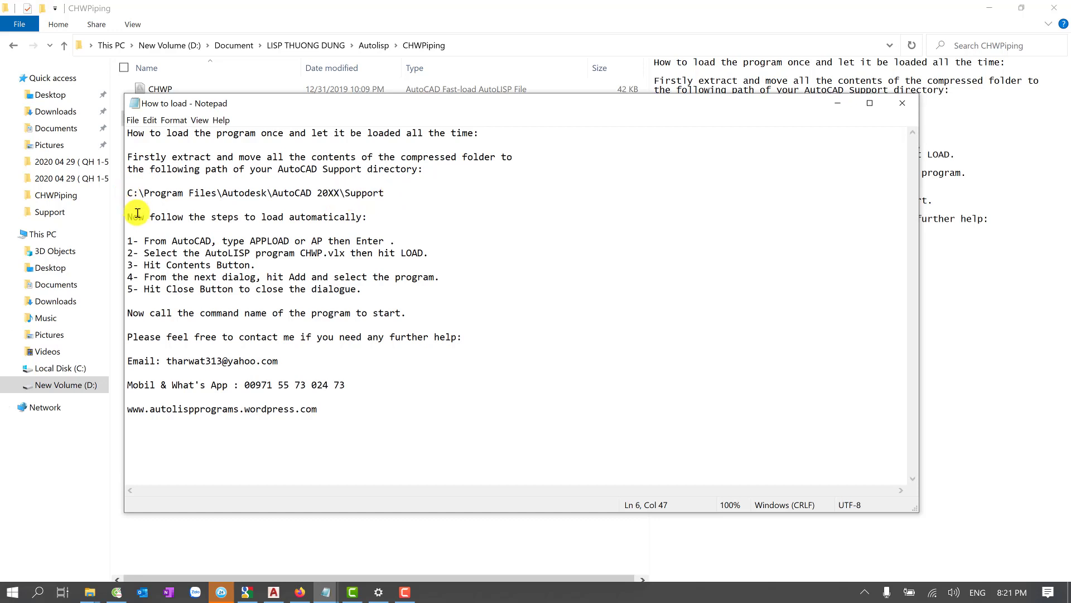
pyautogui.hotkey('alt', 'F4')
# - Select the CHWP and CHWPiping files and open a second File Explorer window
pyautogui.click(213, 176)
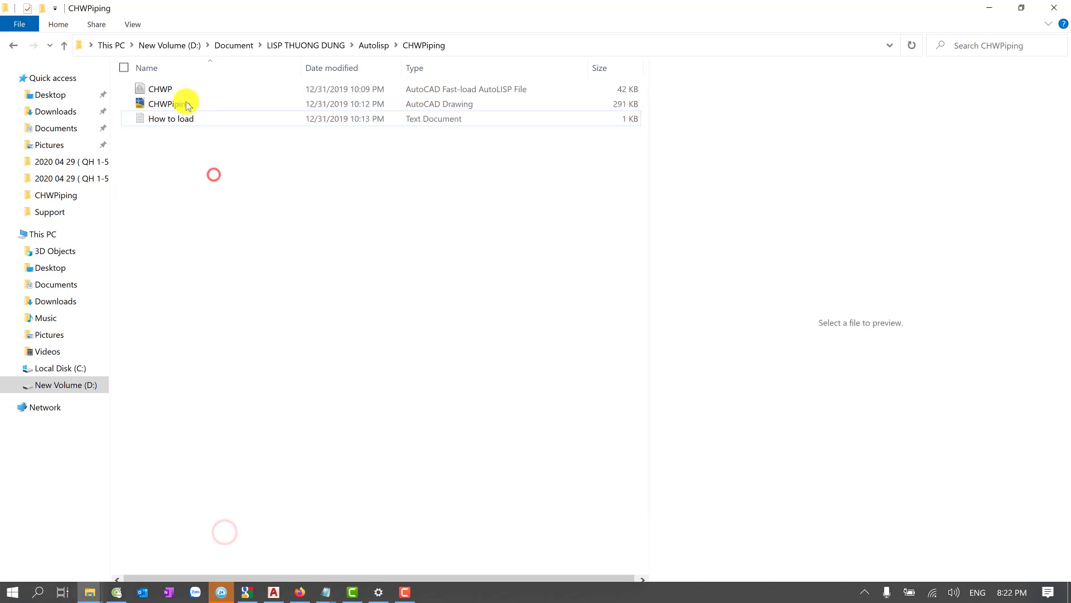
pyautogui.click(176, 104)
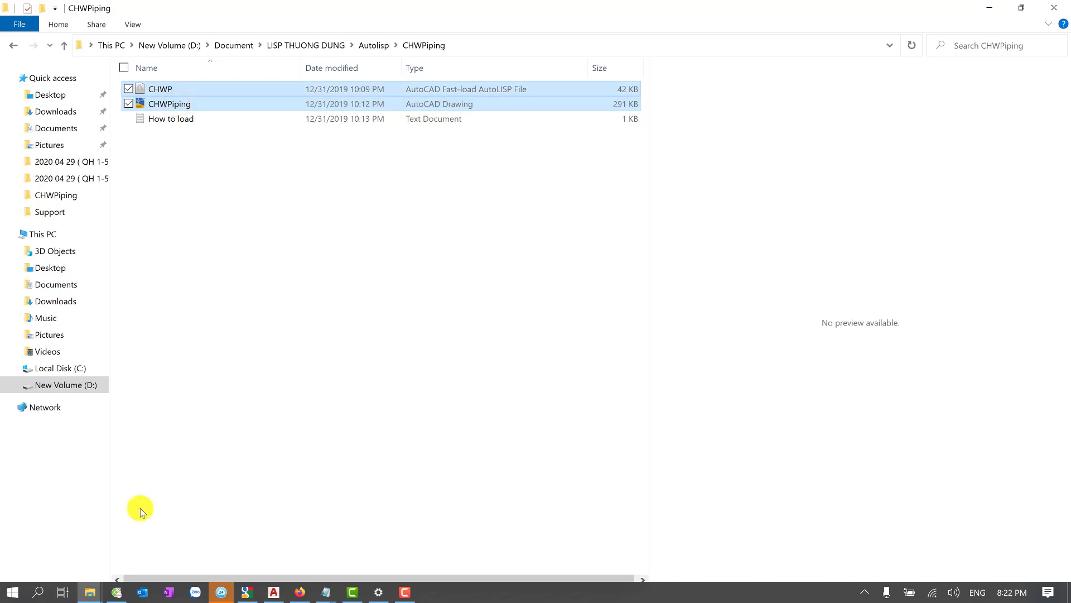
pyautogui.rightClick(91, 593)
pyautogui.click(52, 521)
# - Navigate to C:\Program Files\Autodesk\AutoCAD 2020\Support
pyautogui.click(60, 369)
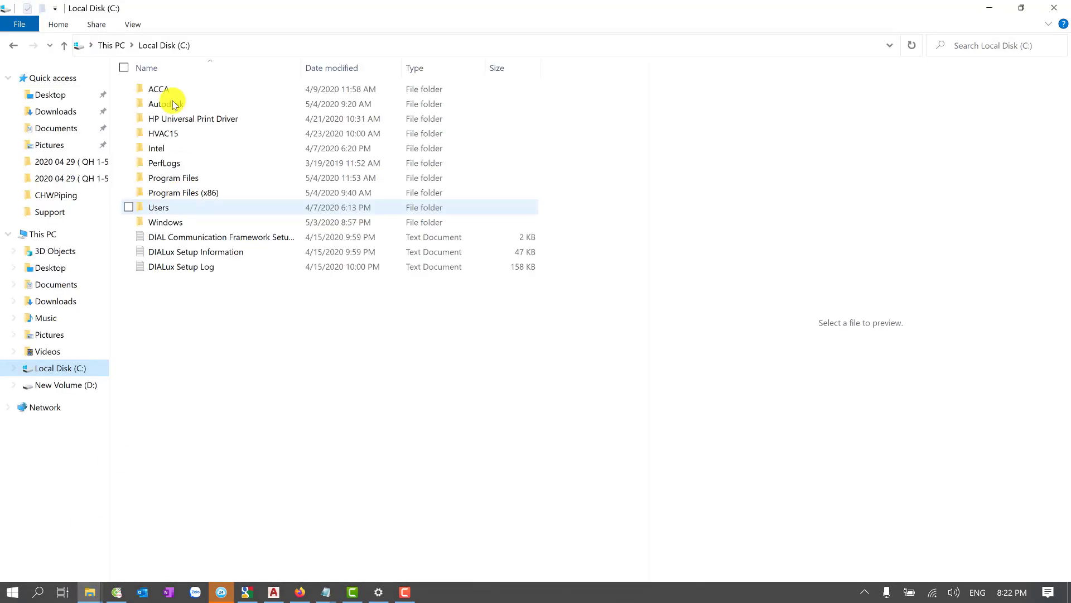
pyautogui.doubleClick(175, 179)
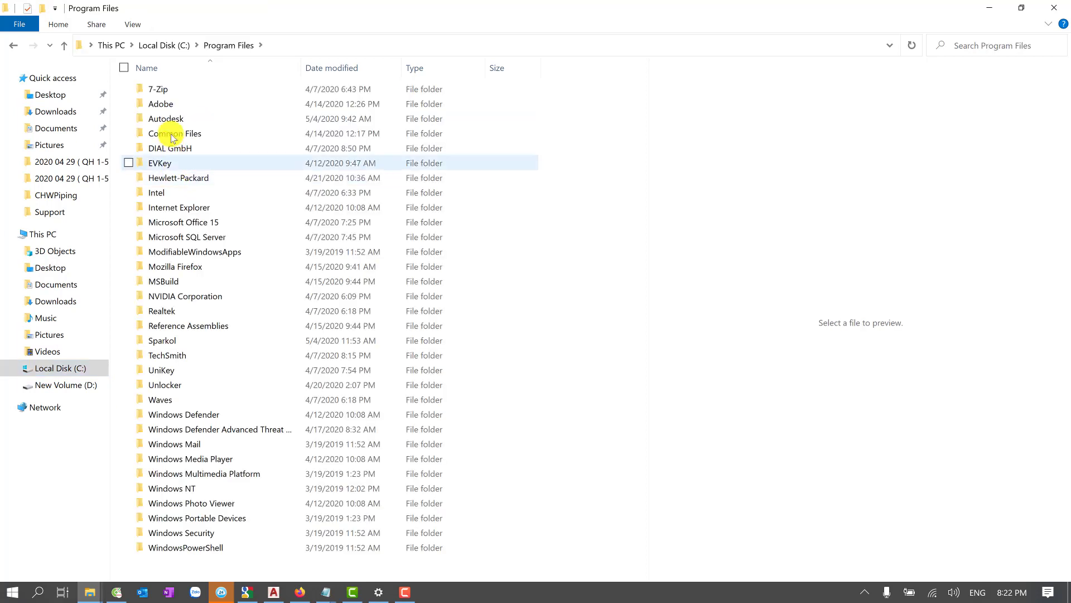
pyautogui.doubleClick(167, 119)
pyautogui.click(177, 118)
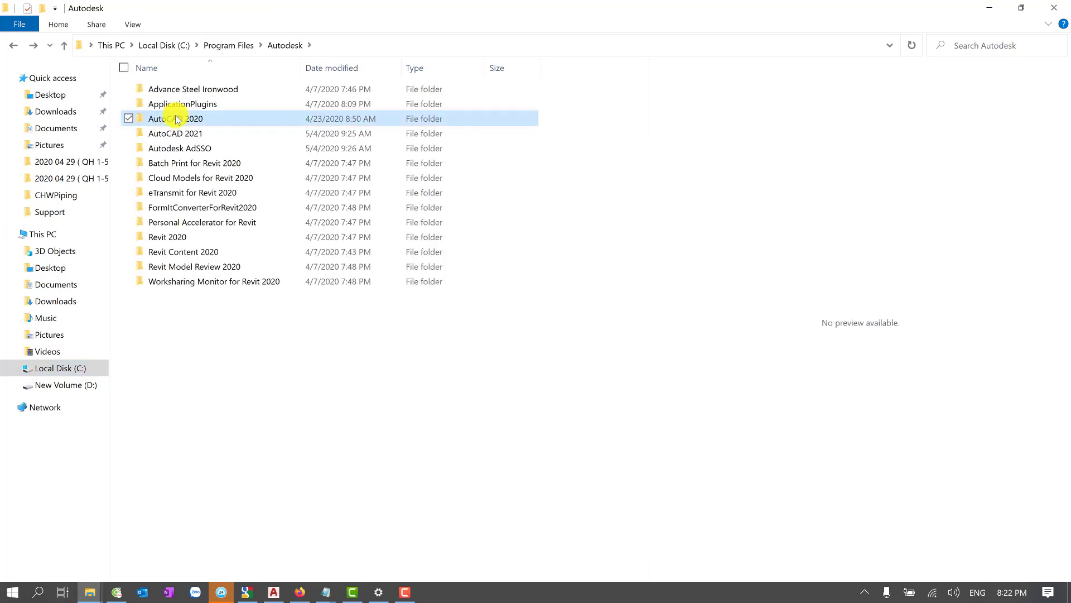
pyautogui.moveTo(176, 119)
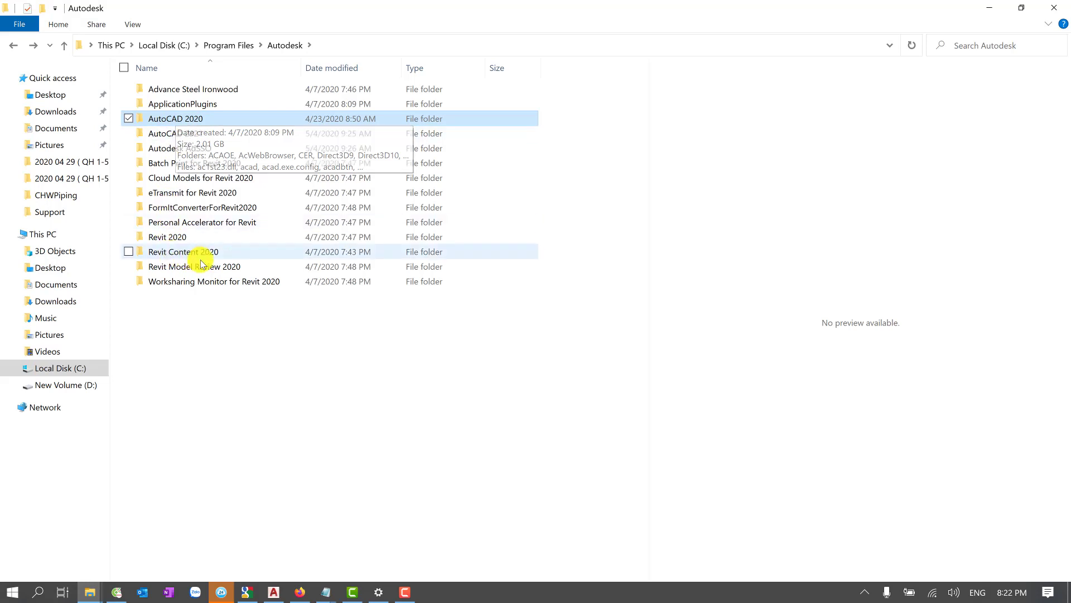
pyautogui.doubleClick(190, 116)
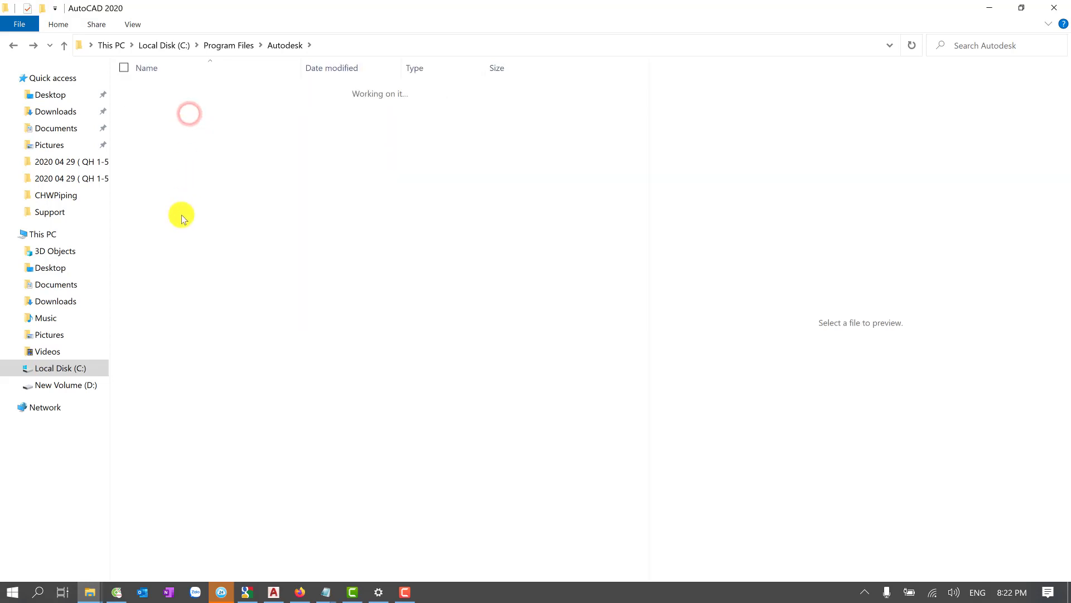
pyautogui.scroll(-1, 167, 475)
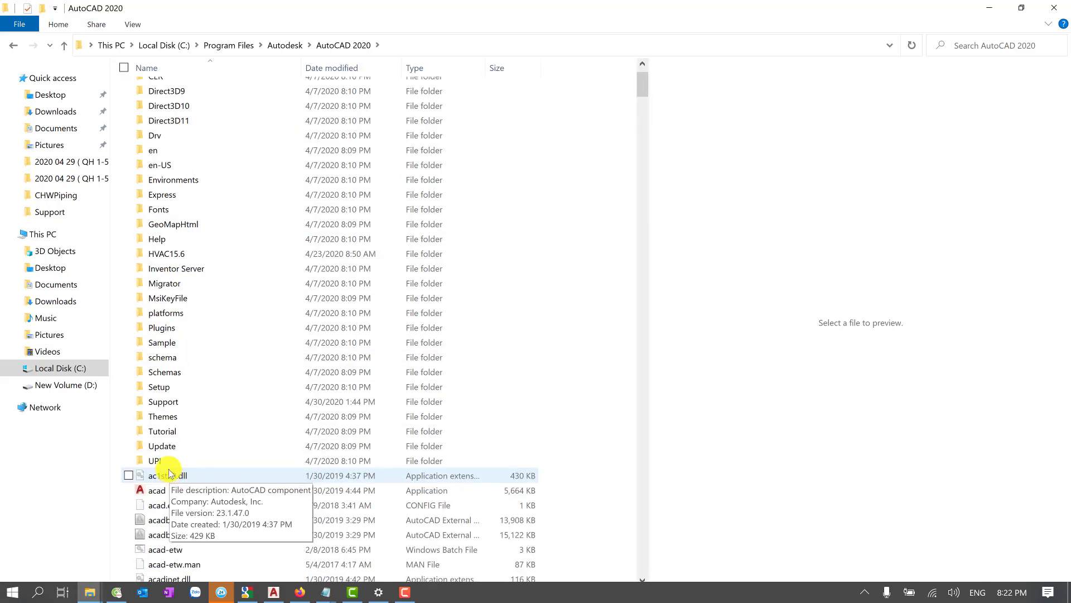
pyautogui.doubleClick(158, 403)
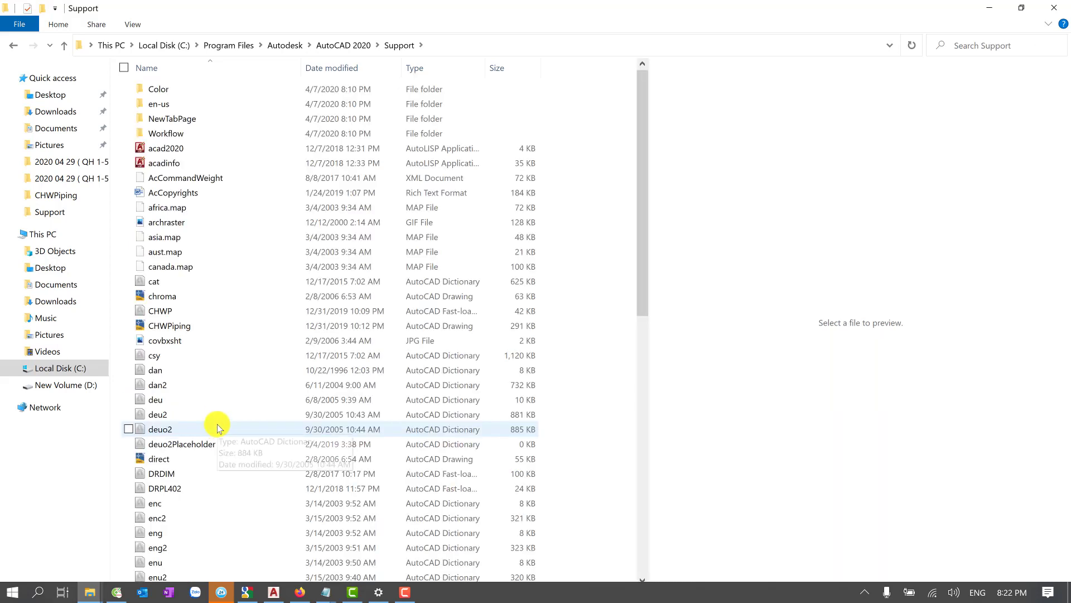
# - Paste CHWP and CHWPiping into Support, replacing the existing files for all items
pyautogui.hotkey('ctrl', 'v')
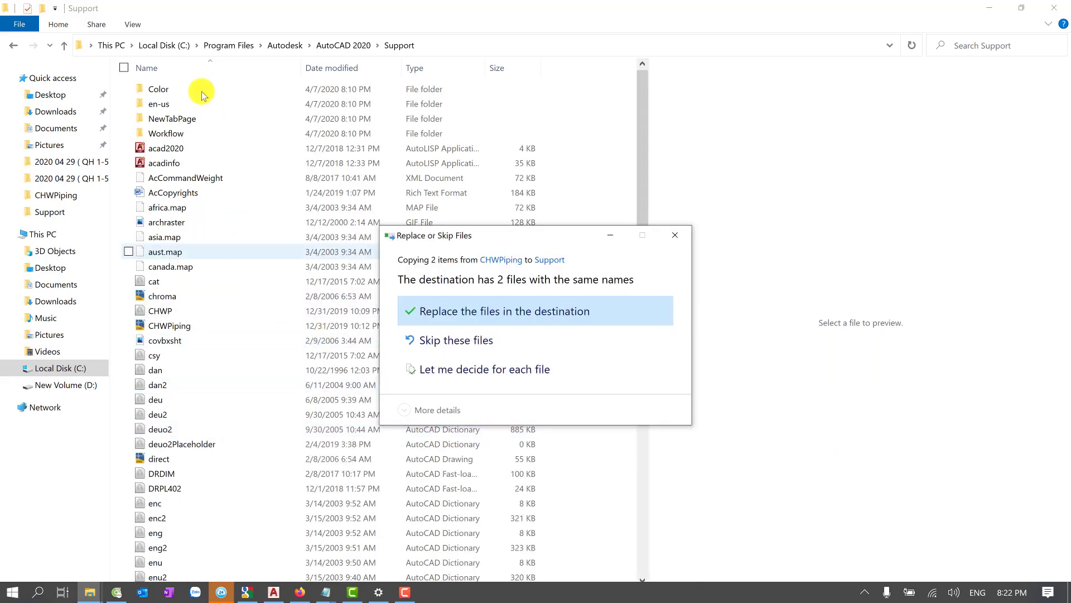
pyautogui.click(469, 311)
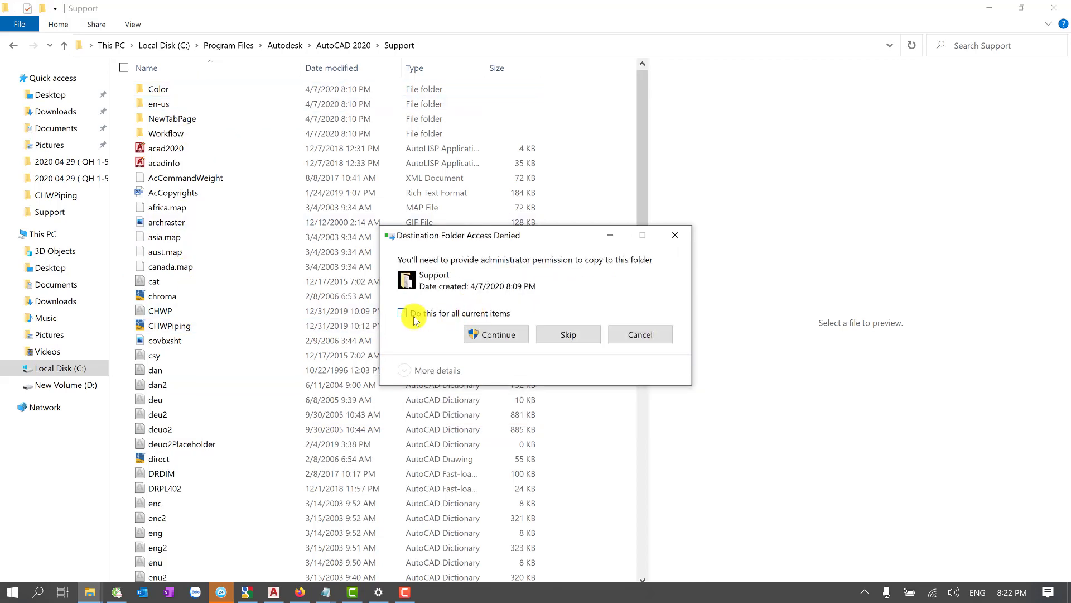
pyautogui.click(417, 315)
pyautogui.click(499, 332)
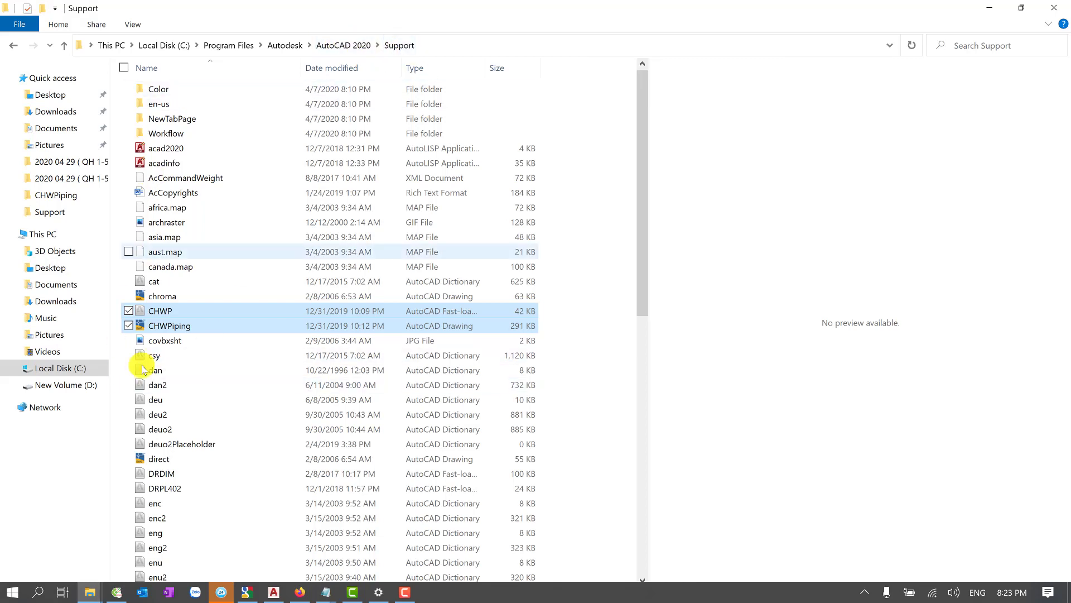
pyautogui.click(276, 594)
pyautogui.write('AP')
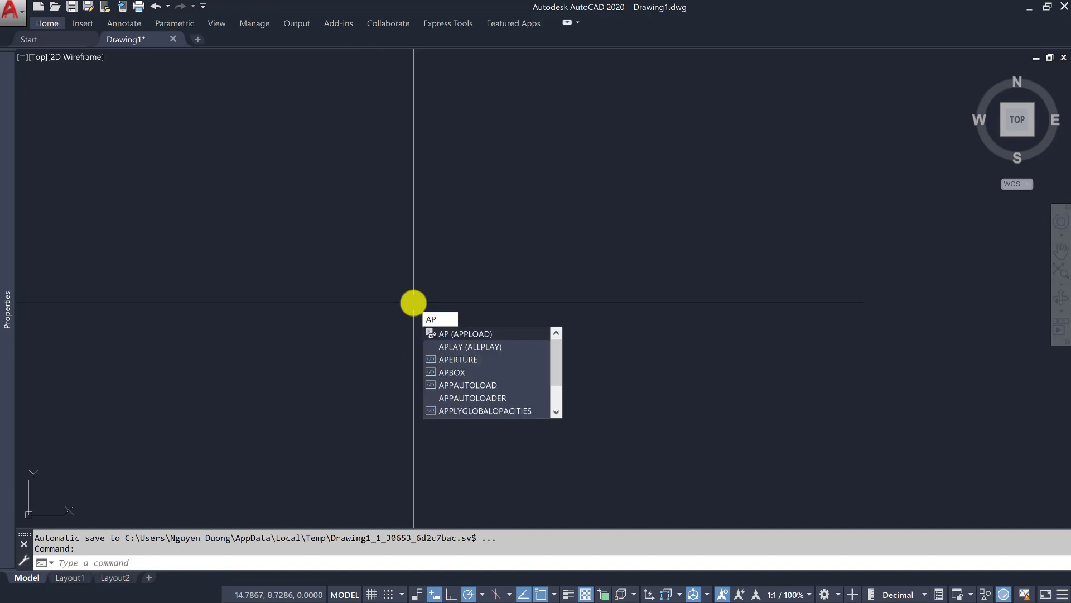
# - Load CHWP from the AutoCAD 2020 Support folder through the AP application loader
pyautogui.press('Return')
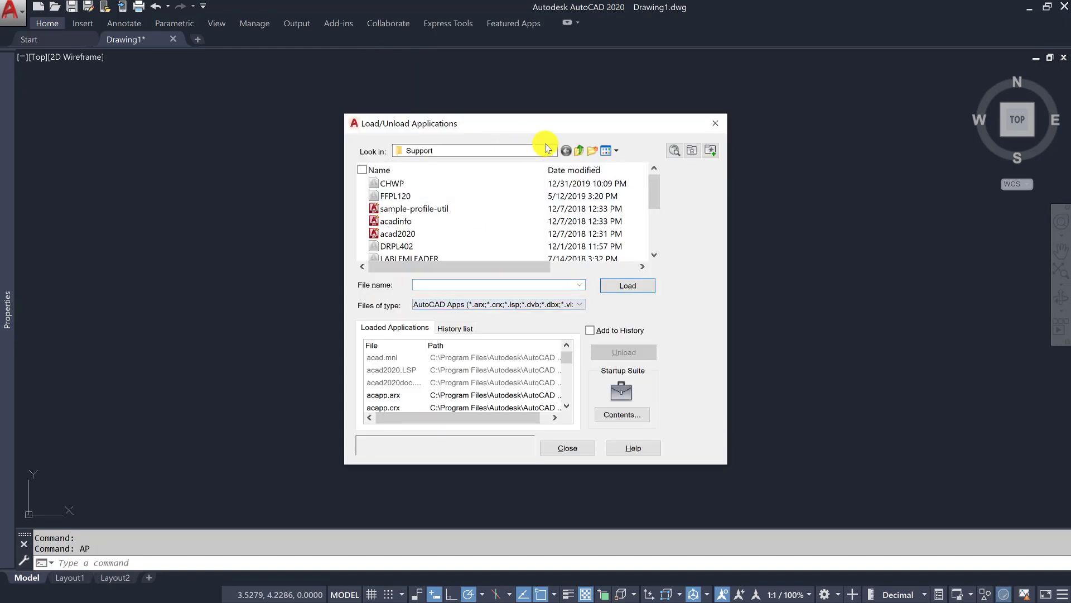
pyautogui.click(552, 150)
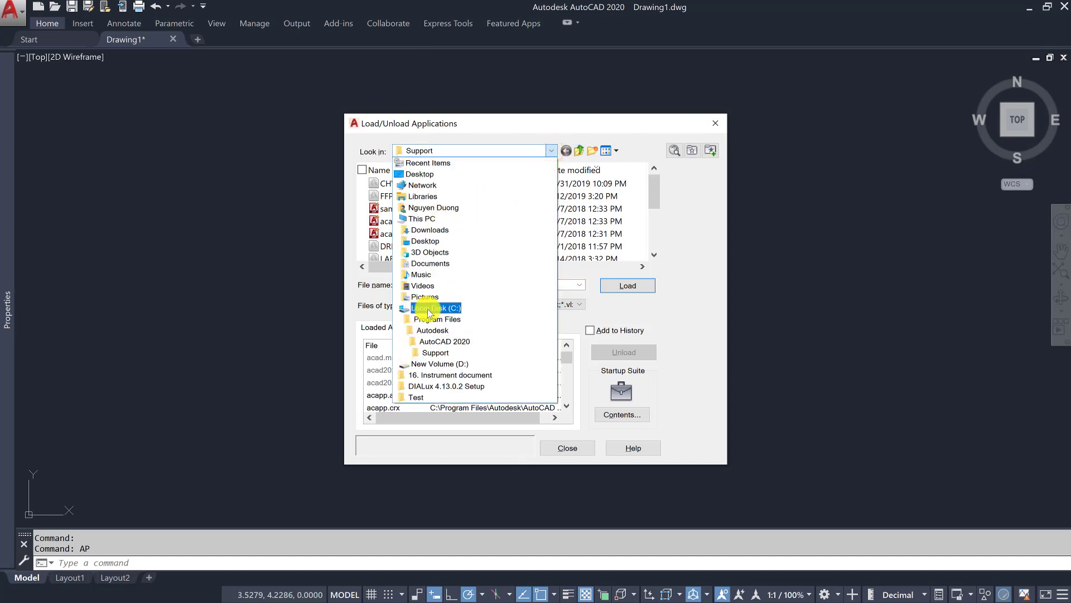
pyautogui.click(432, 354)
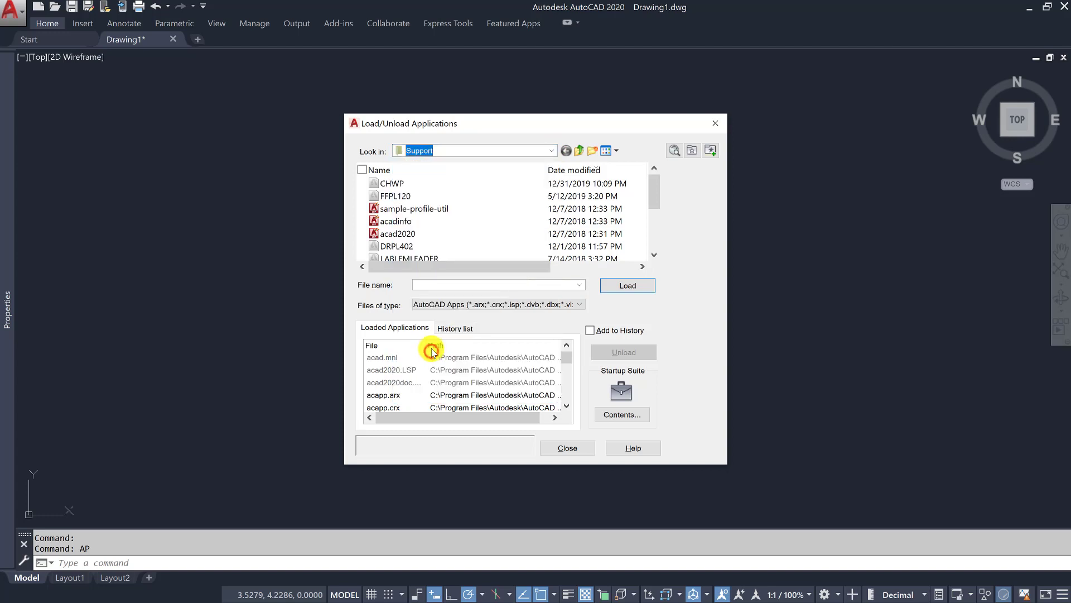
pyautogui.click(390, 185)
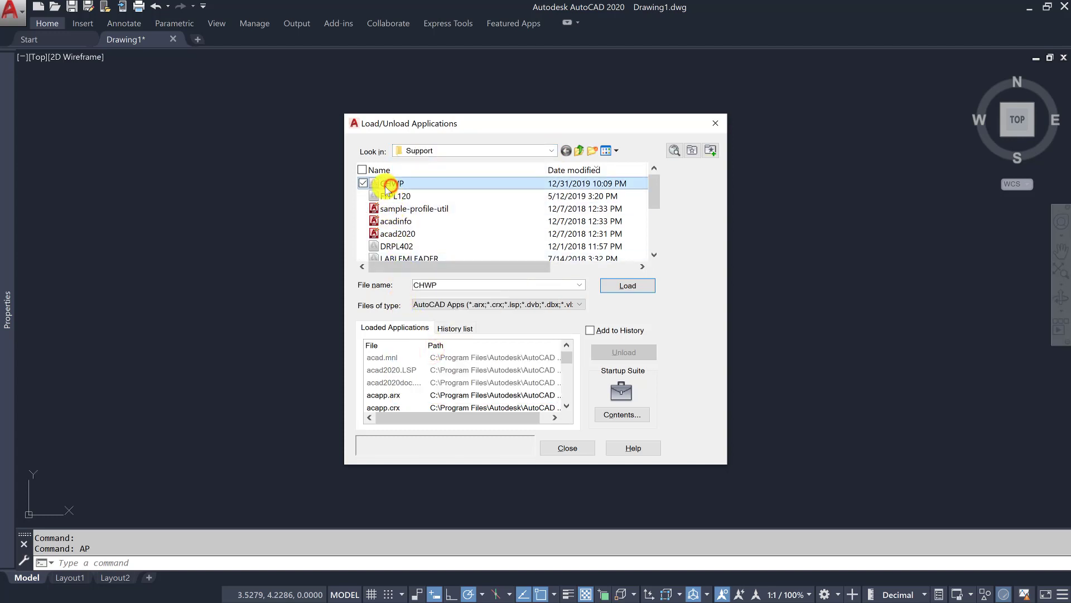
pyautogui.click(617, 287)
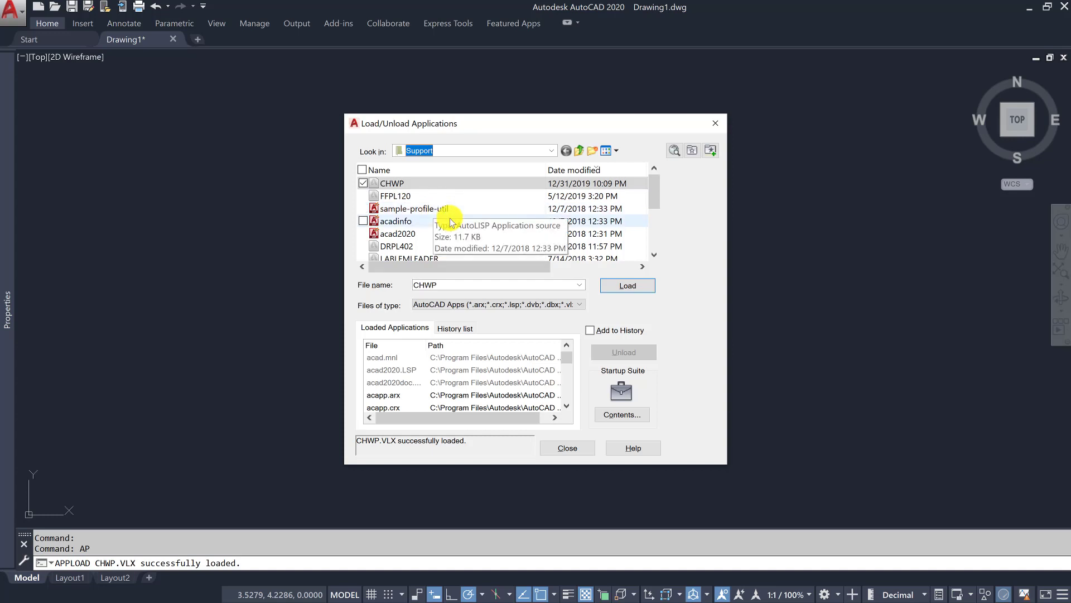
# - Add CHWP.VLX from the Support folder to the Startup Suite and close the loader
pyautogui.click(622, 414)
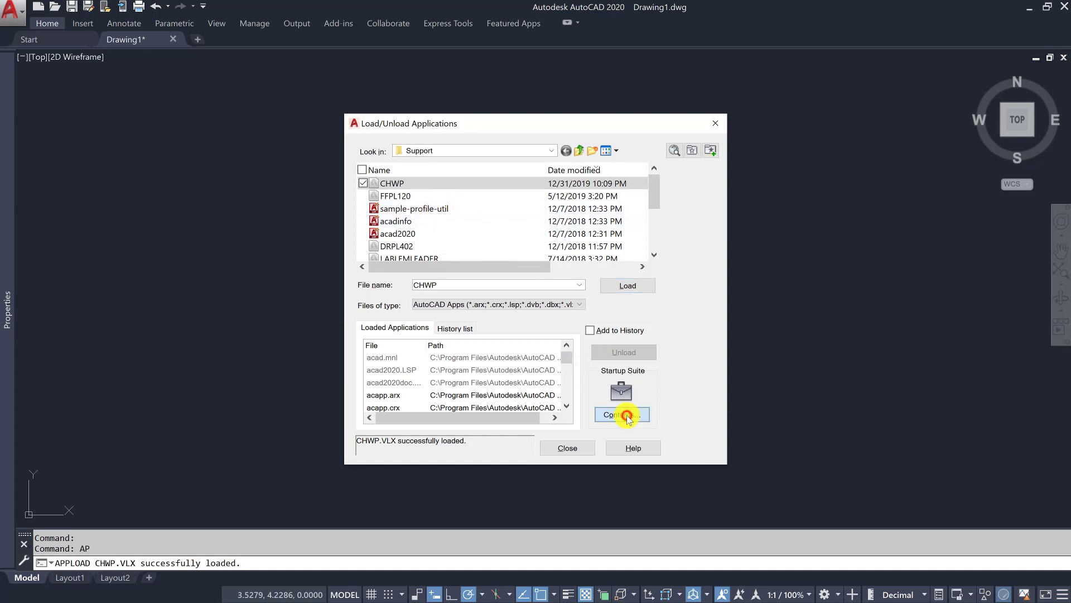
pyautogui.click(447, 362)
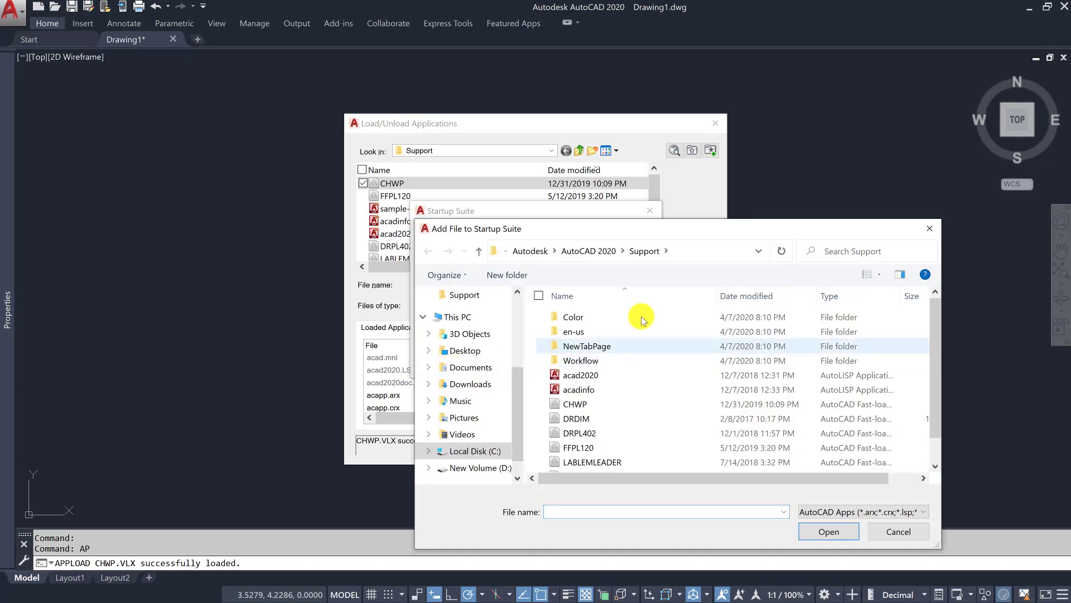
pyautogui.click(757, 251)
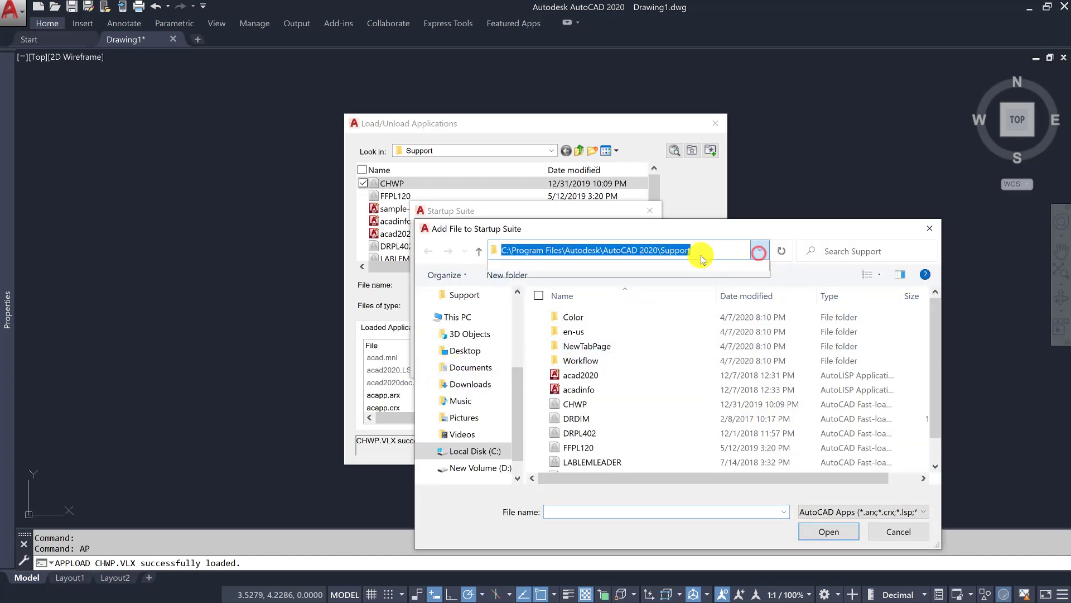
pyautogui.click(754, 252)
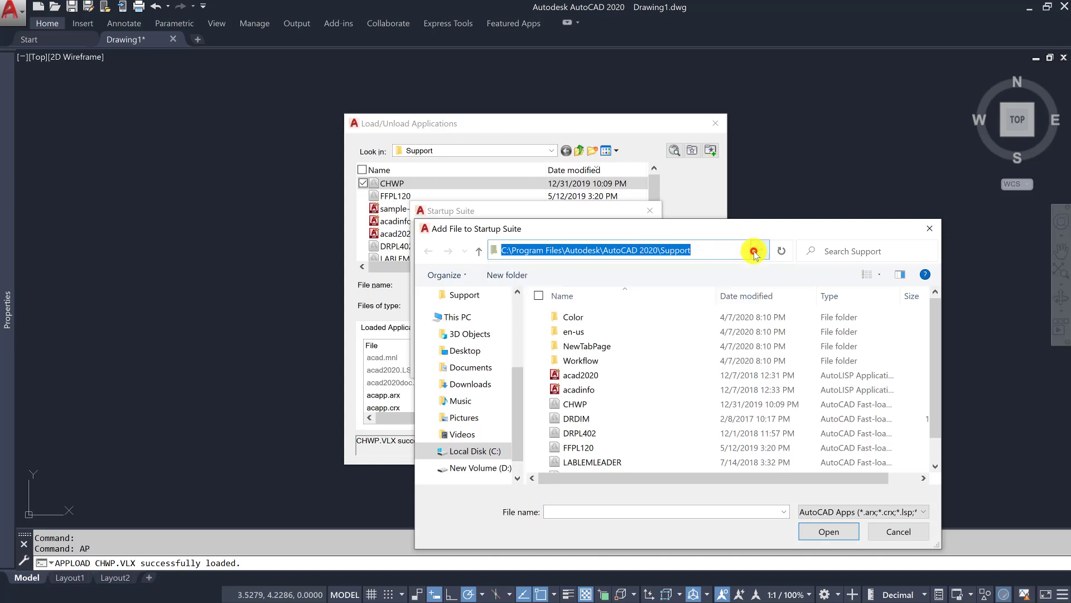
pyautogui.click(579, 406)
pyautogui.click(822, 530)
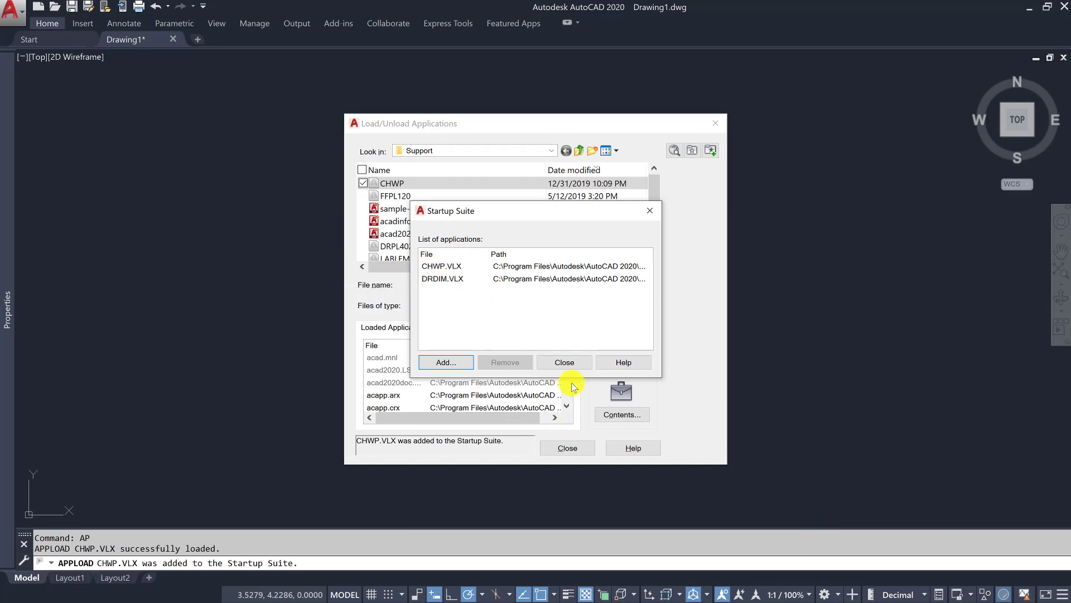
pyautogui.click(564, 363)
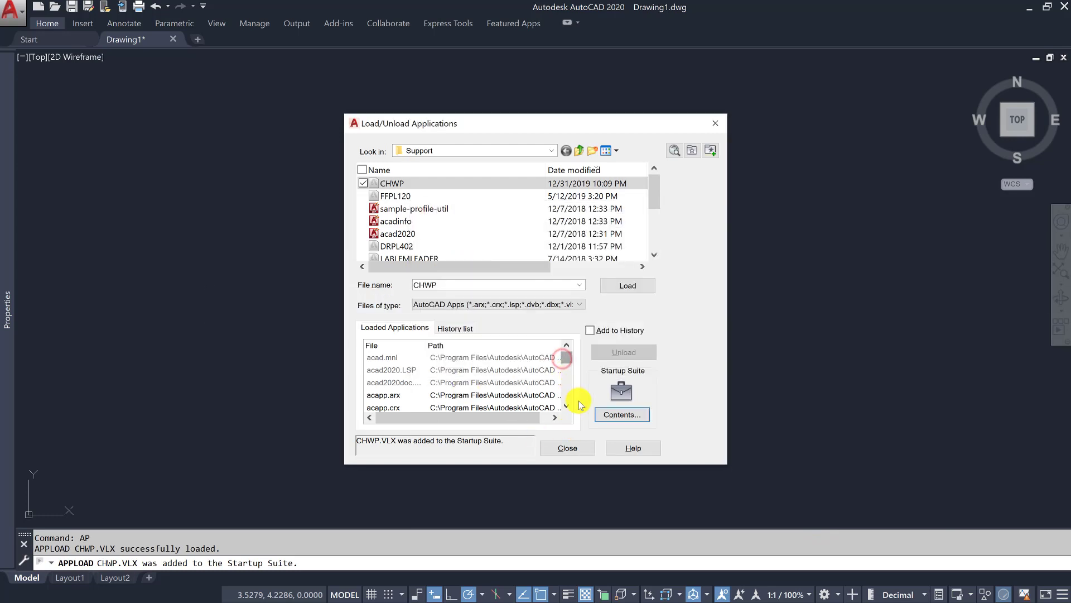
pyautogui.click(566, 450)
pyautogui.write('CHW')
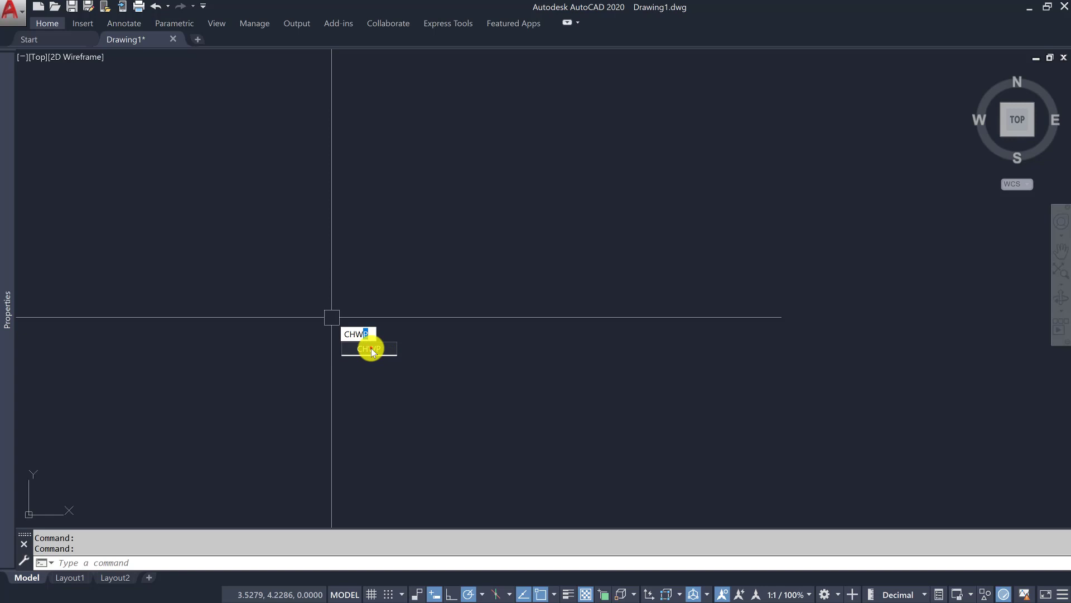
# - Run CHWP and set pipes to go on layer 0 instead of the current layer
pyautogui.click(371, 348)
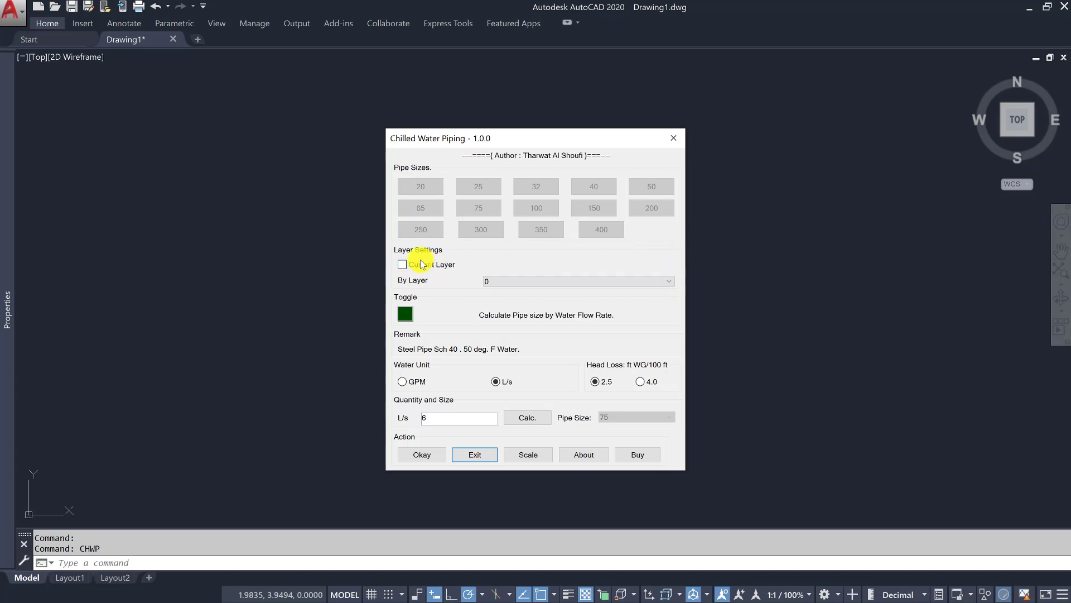
pyautogui.click(403, 263)
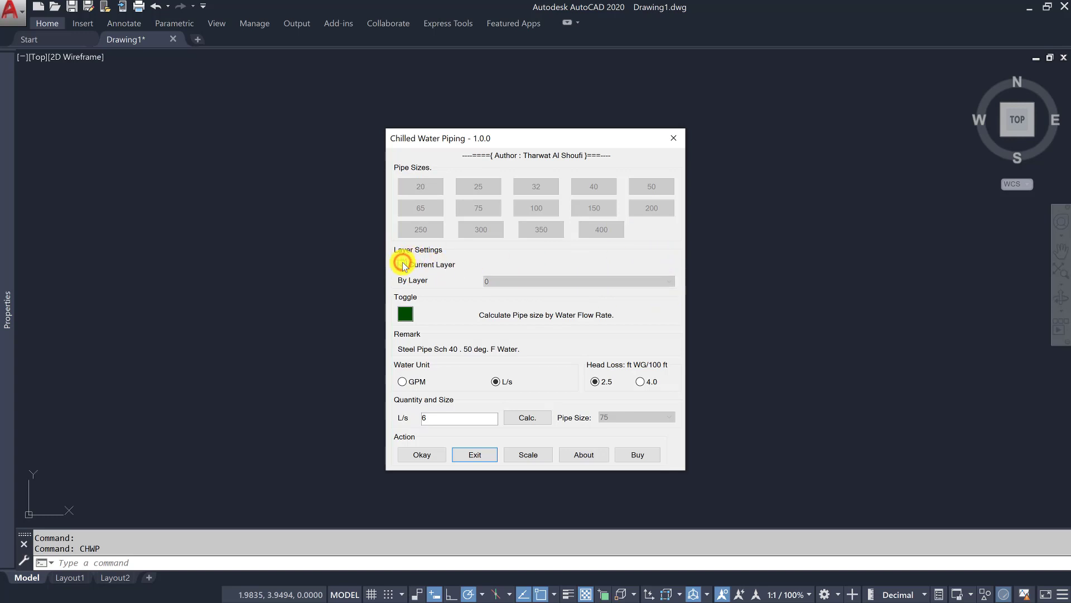
pyautogui.click(402, 263)
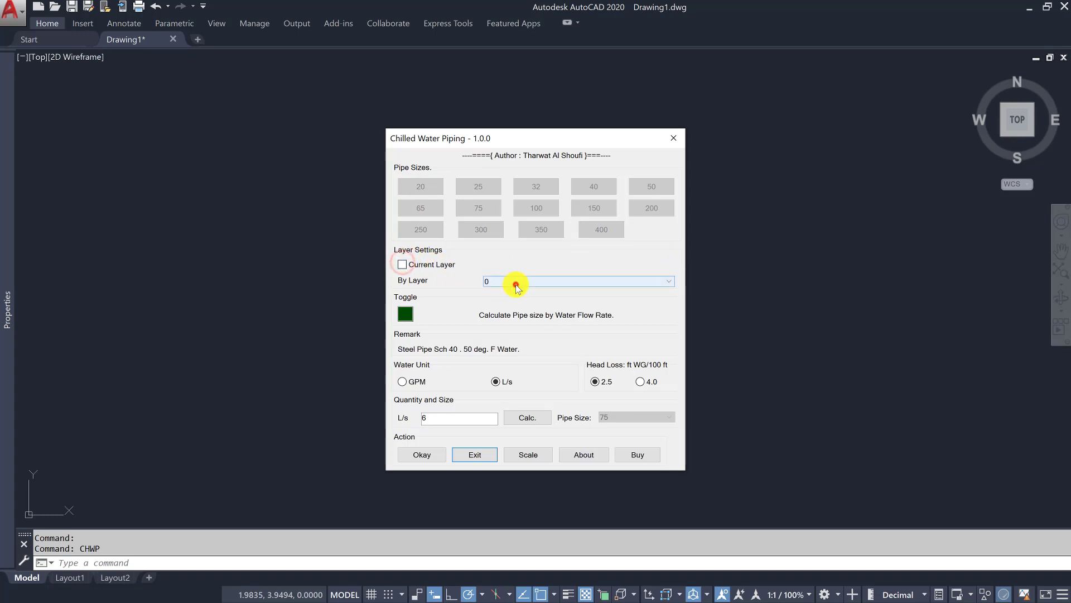
pyautogui.click(513, 281)
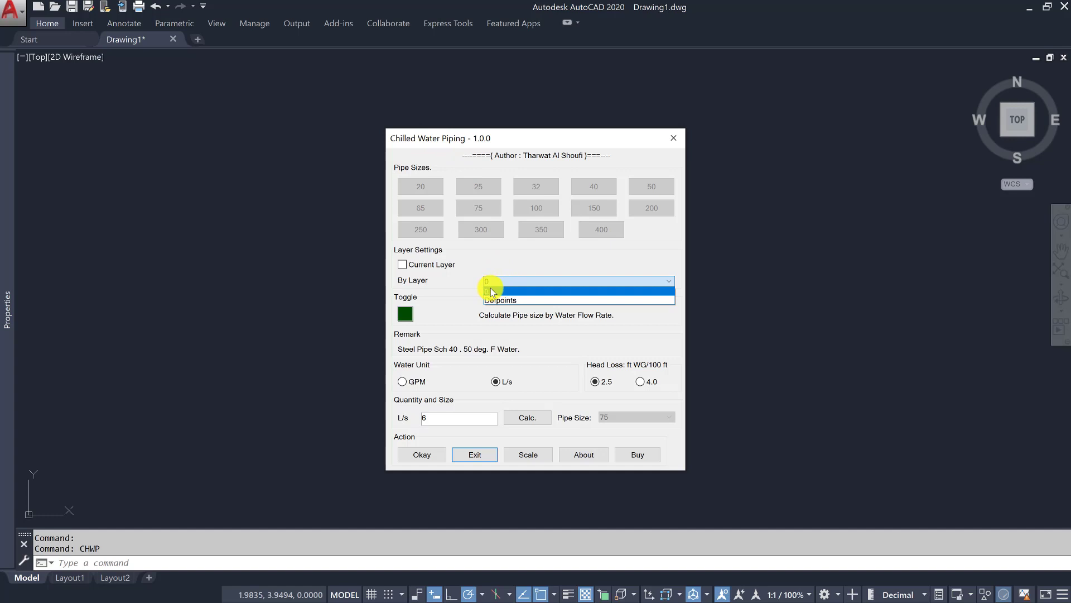
pyautogui.click(488, 289)
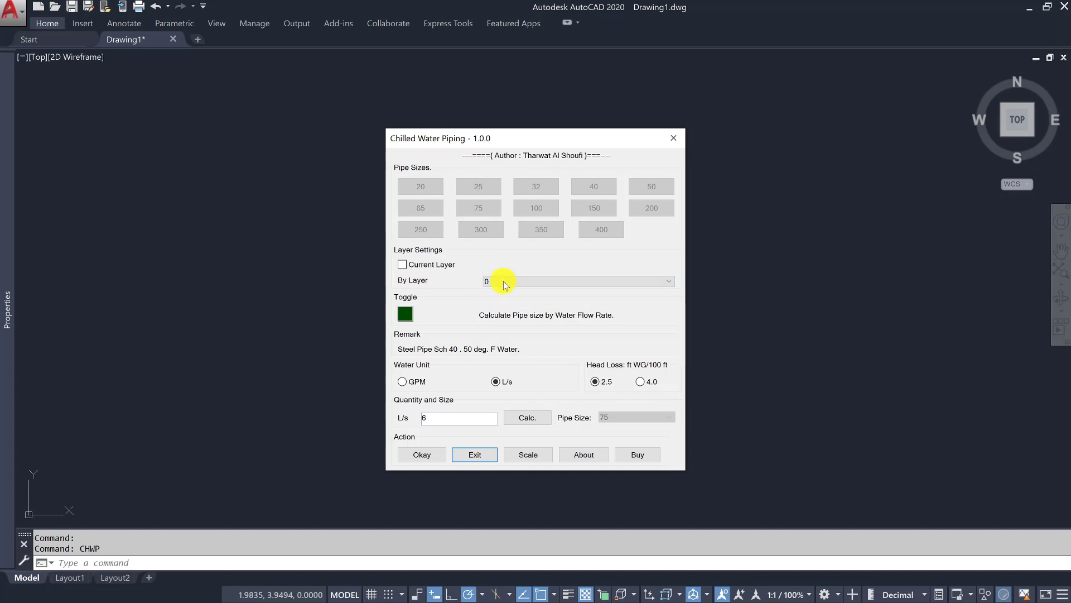
pyautogui.click(505, 283)
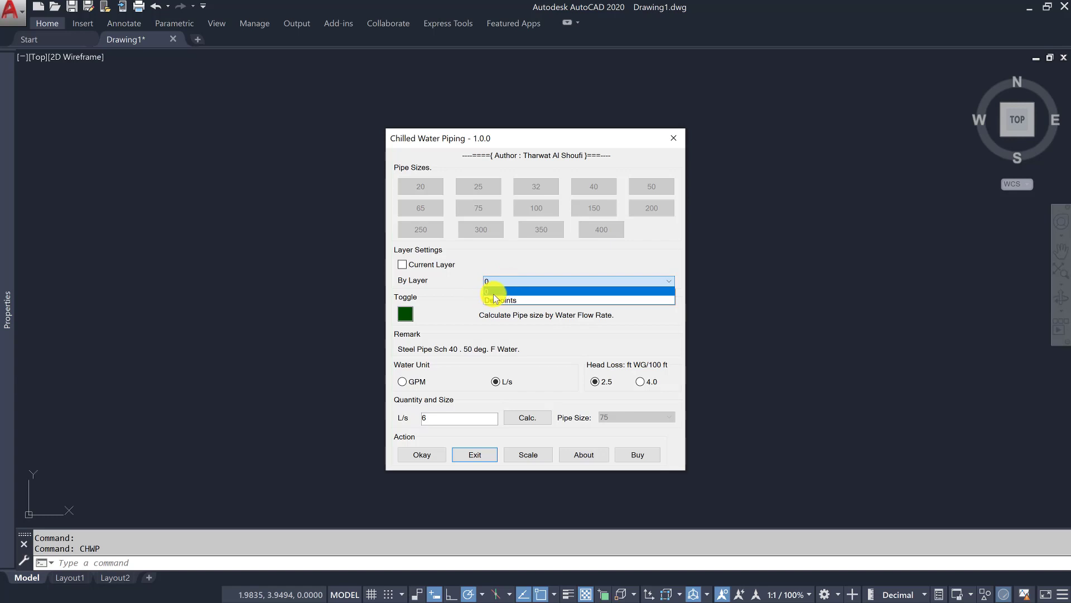
pyautogui.click(494, 291)
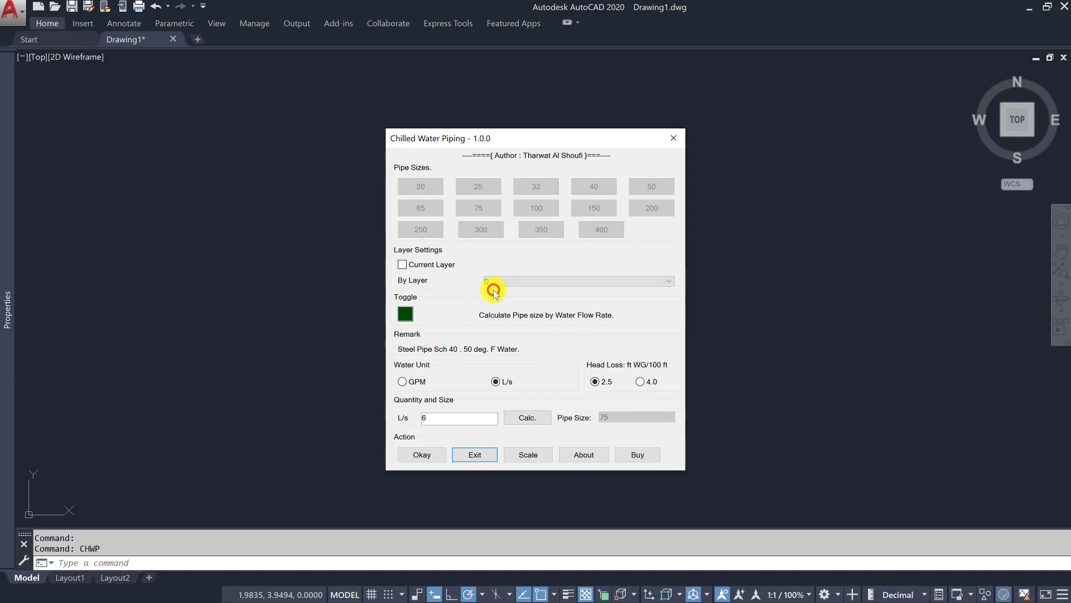
pyautogui.click(402, 265)
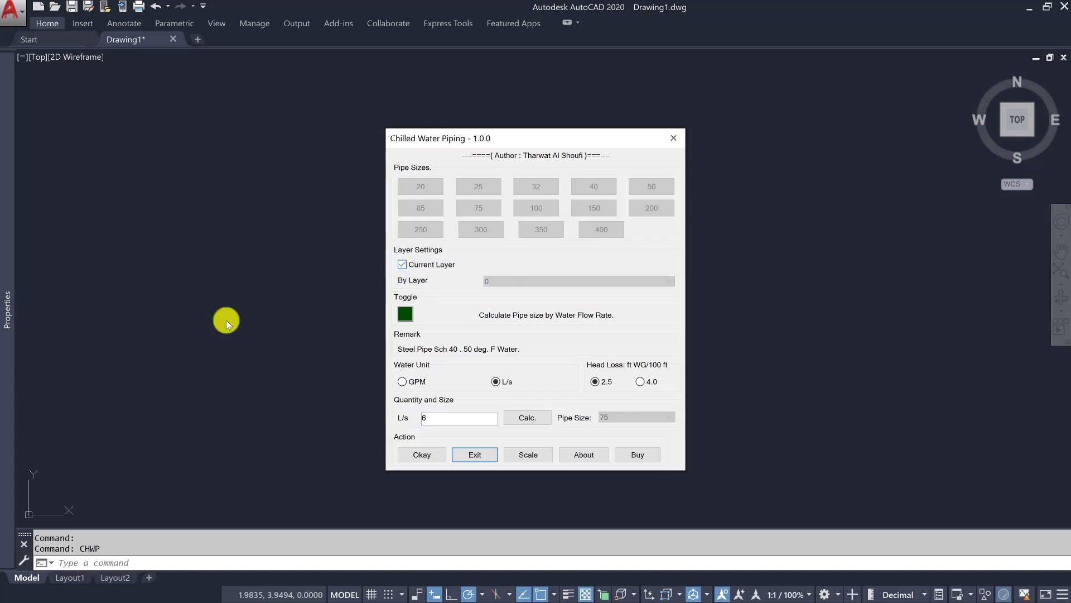
pyautogui.click(406, 265)
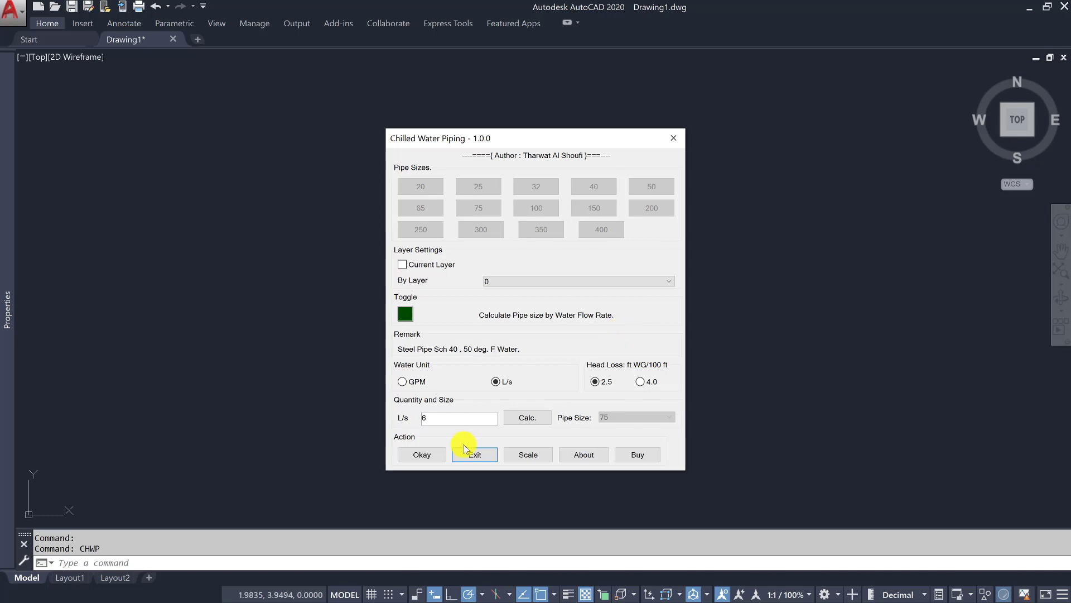
pyautogui.click(405, 314)
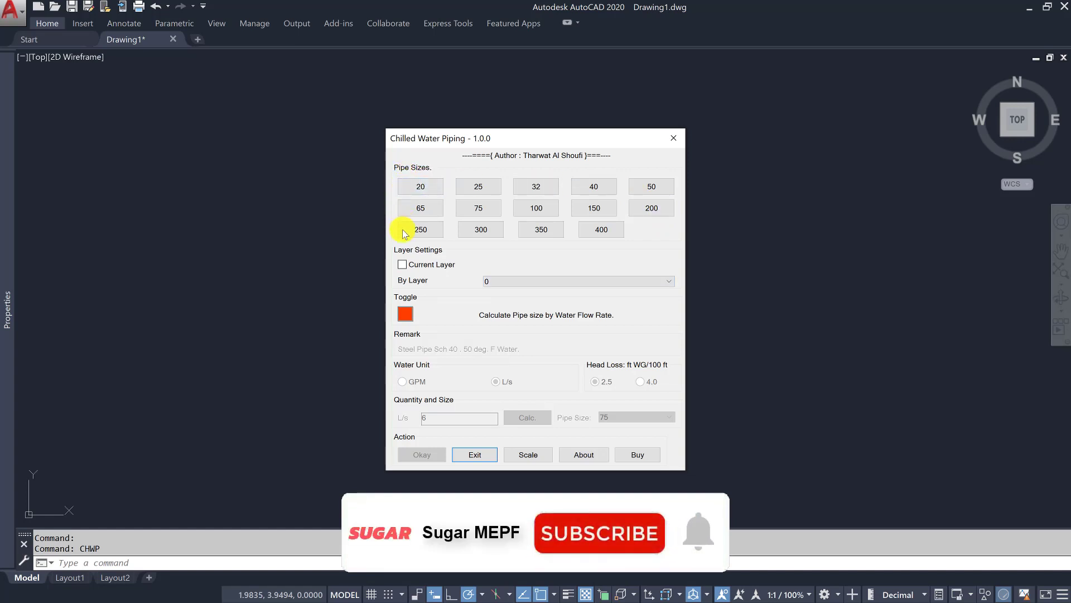
pyautogui.click(405, 316)
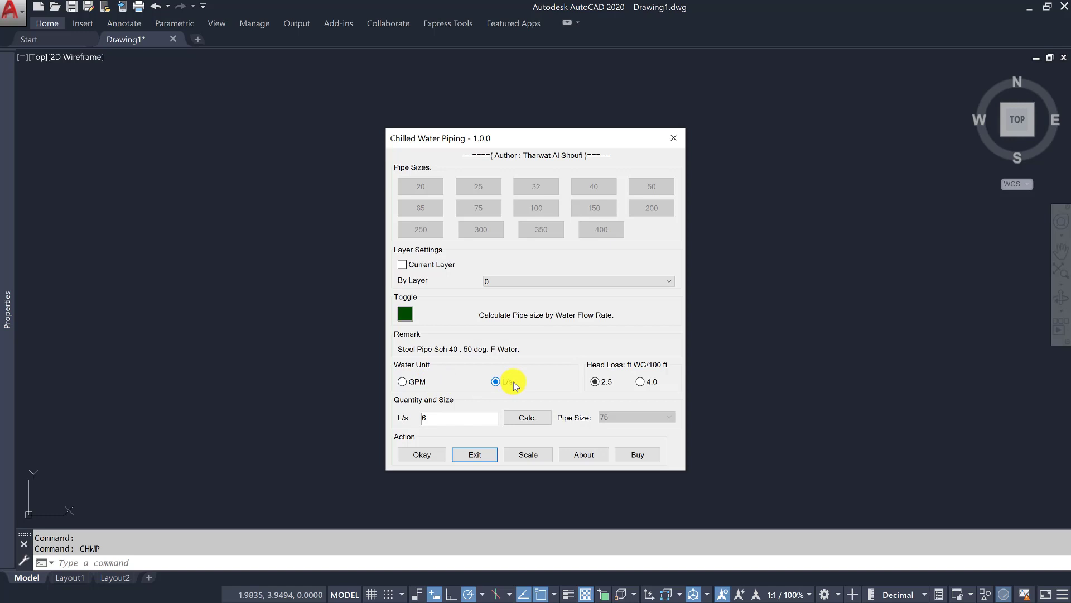
# - Calculate pipe sizes for 10 L/s and 100 L/s (size 250), then toggle to direct size selection
pyautogui.click(499, 382)
pyautogui.write('6')
pyautogui.doubleClick(466, 418)
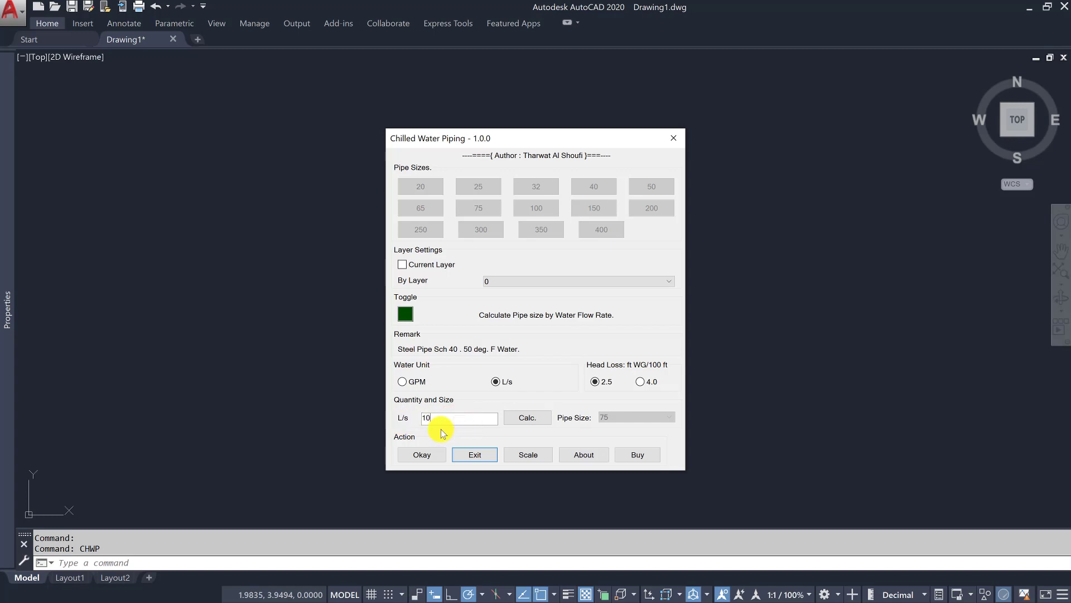
pyautogui.click(530, 422)
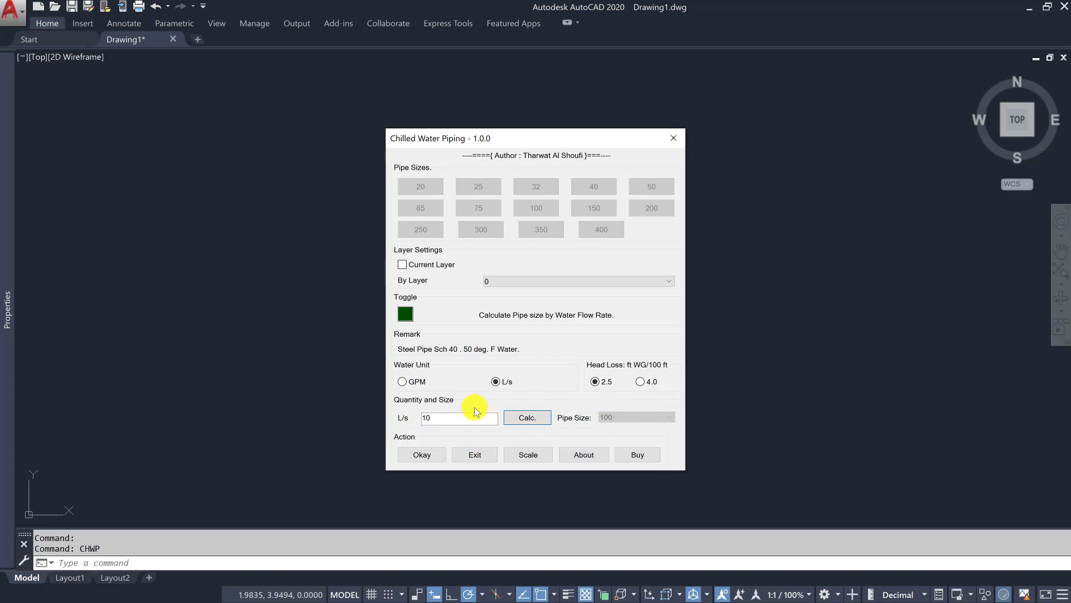
pyautogui.click(452, 416)
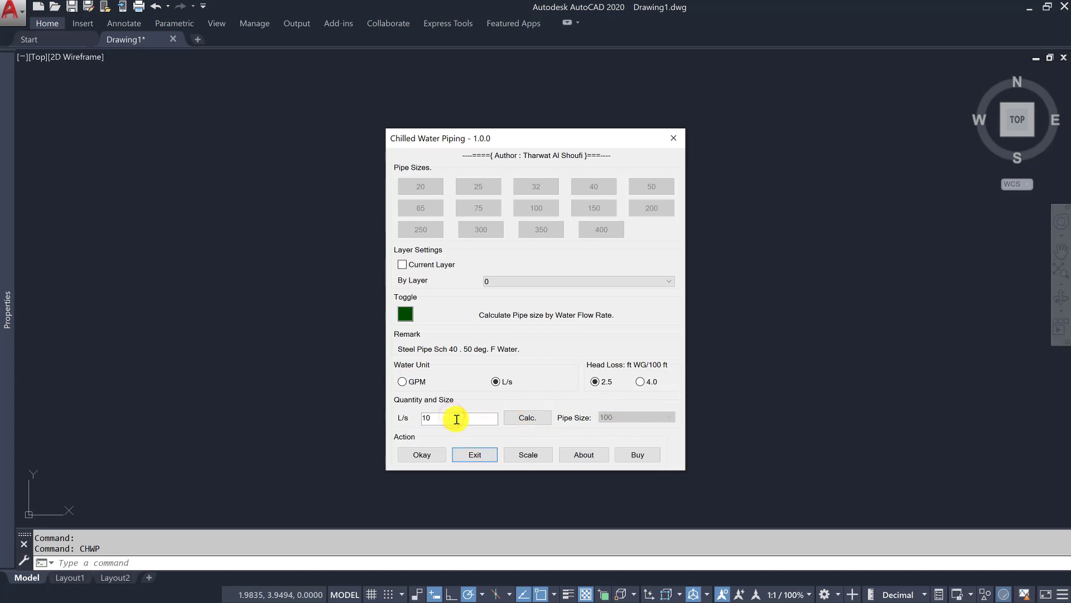
pyautogui.write('0')
pyautogui.click(508, 420)
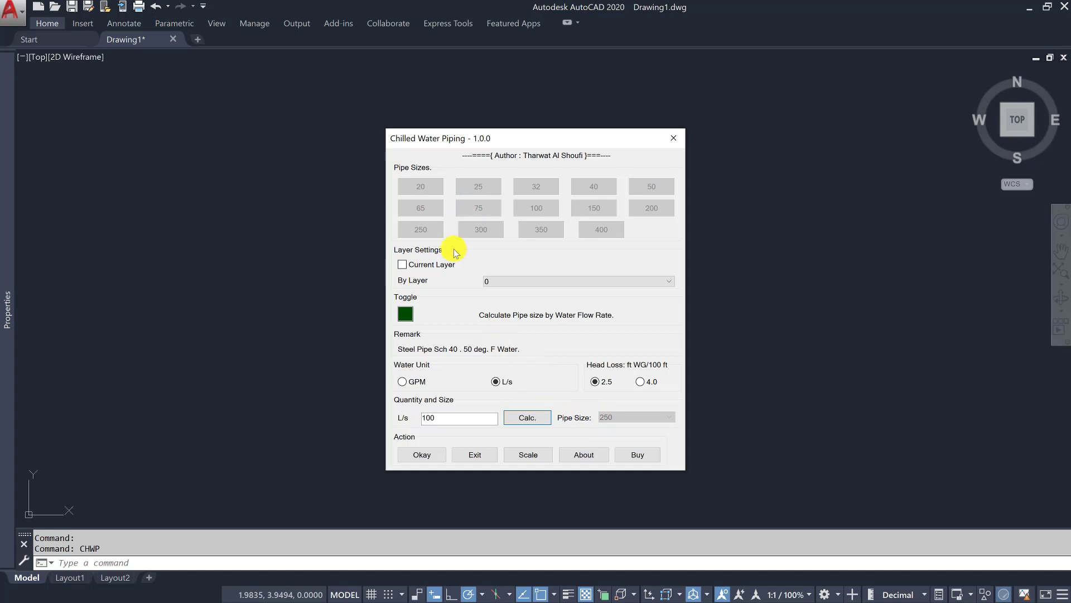
pyautogui.click(405, 317)
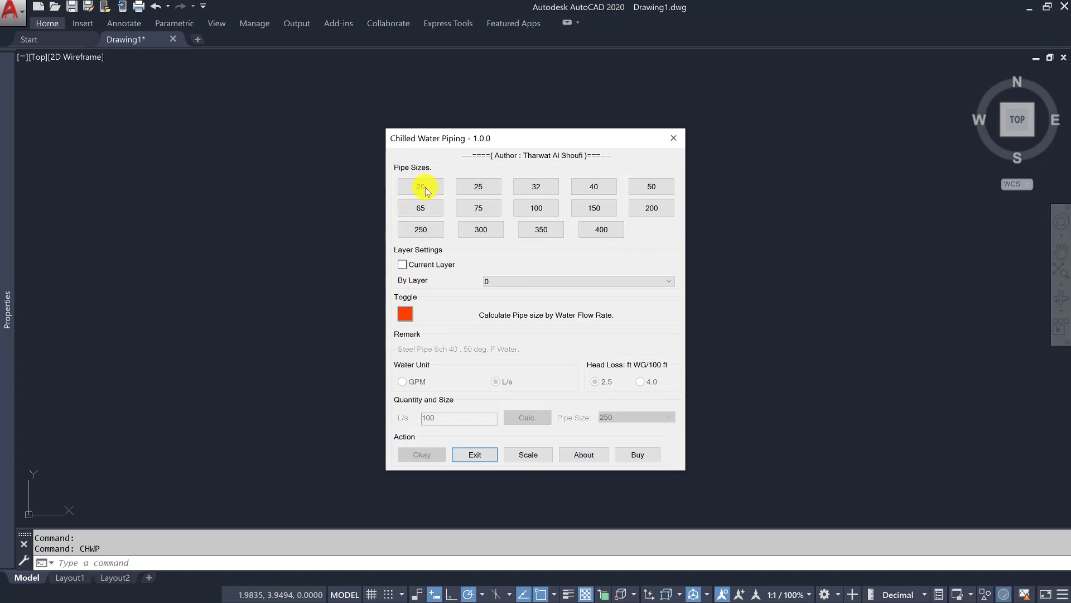
# - Pick pipe size 32 and draw the first vertical and horizontal pipe runs with elbows
pyautogui.click(541, 186)
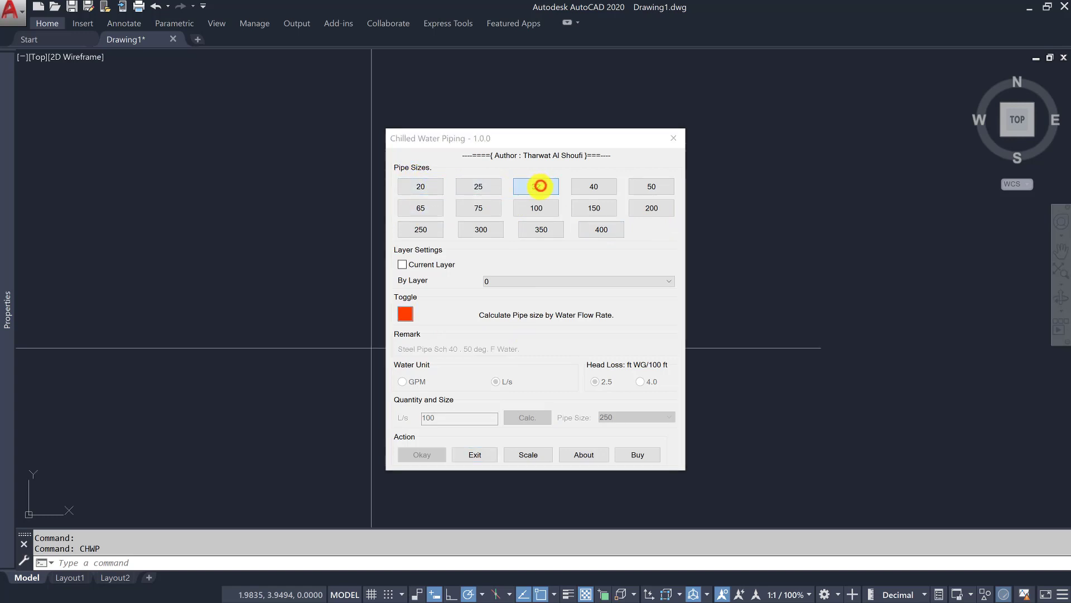
pyautogui.click(403, 480)
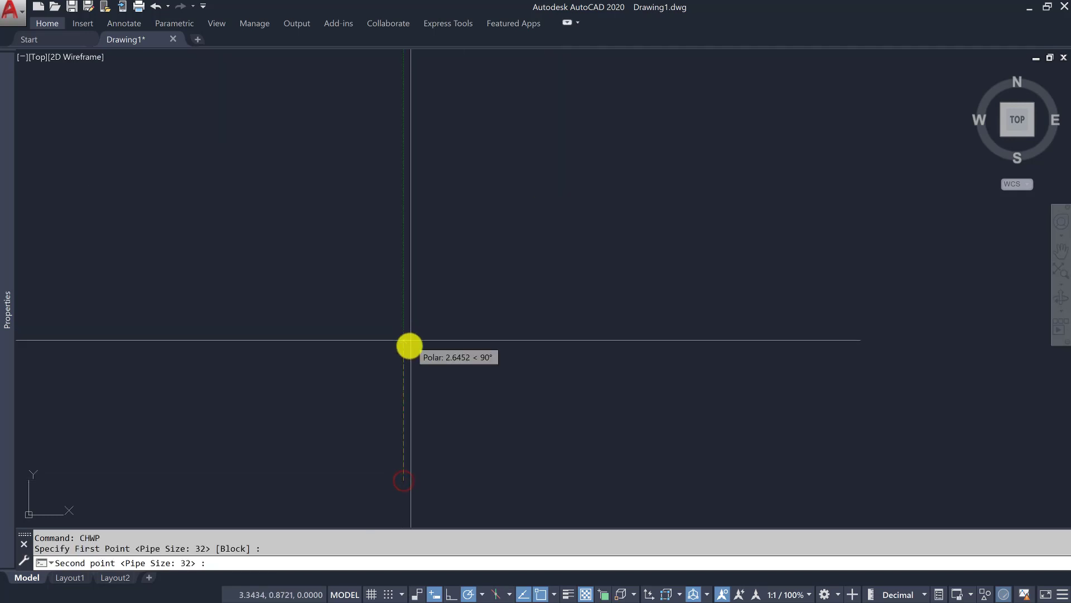
pyautogui.click(405, 354)
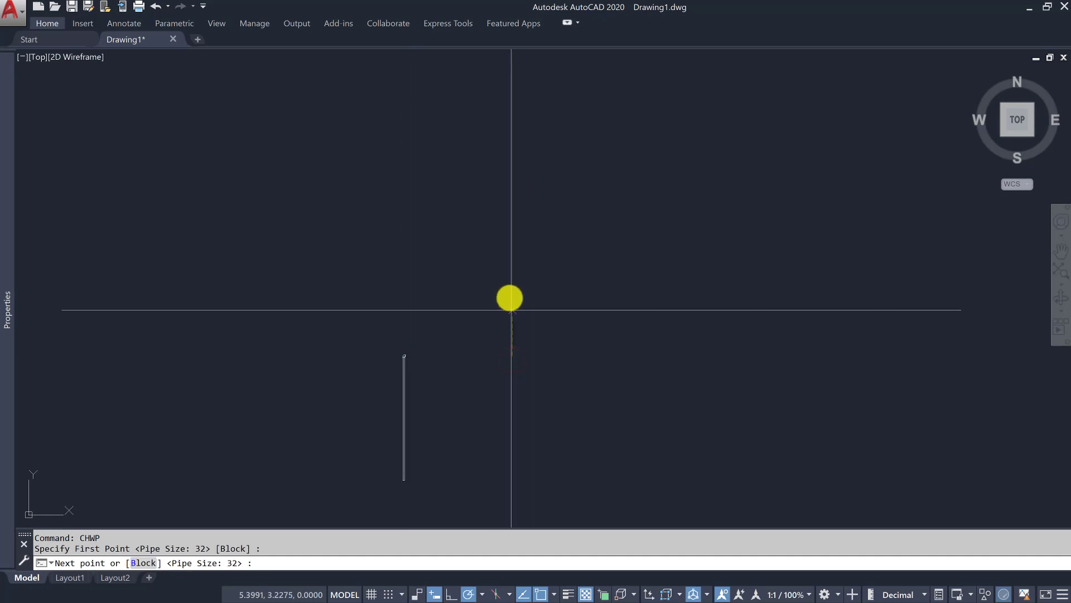
pyautogui.click(511, 285)
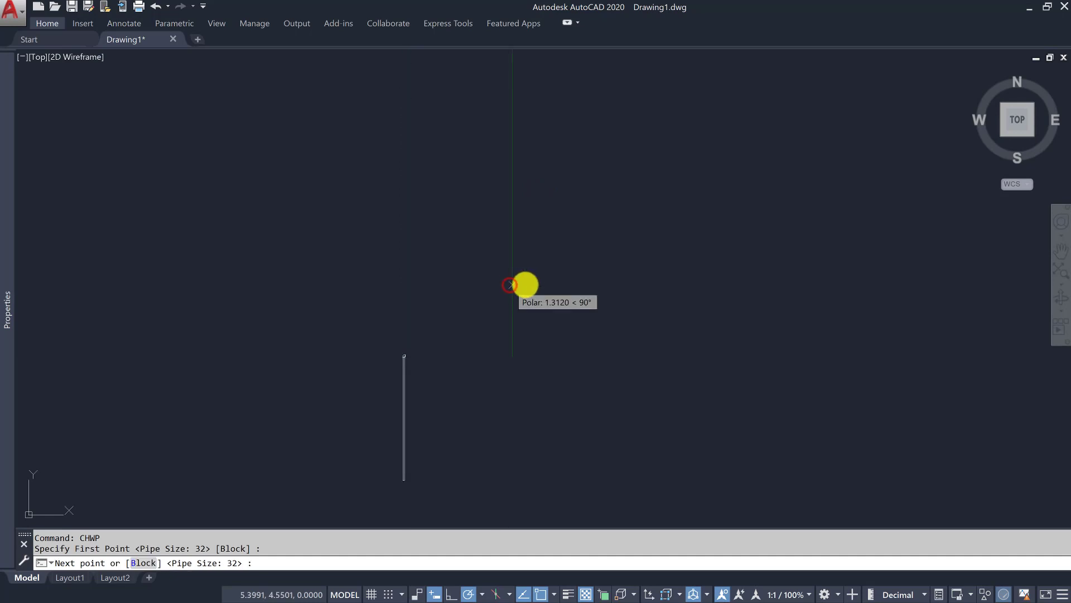
pyautogui.click(574, 284)
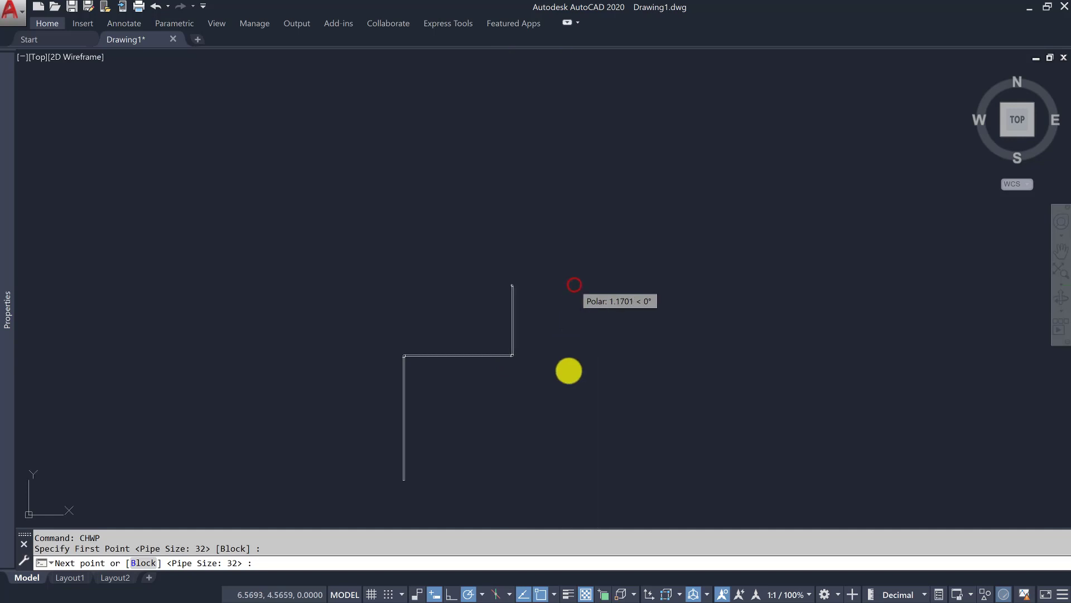
pyautogui.click(575, 418)
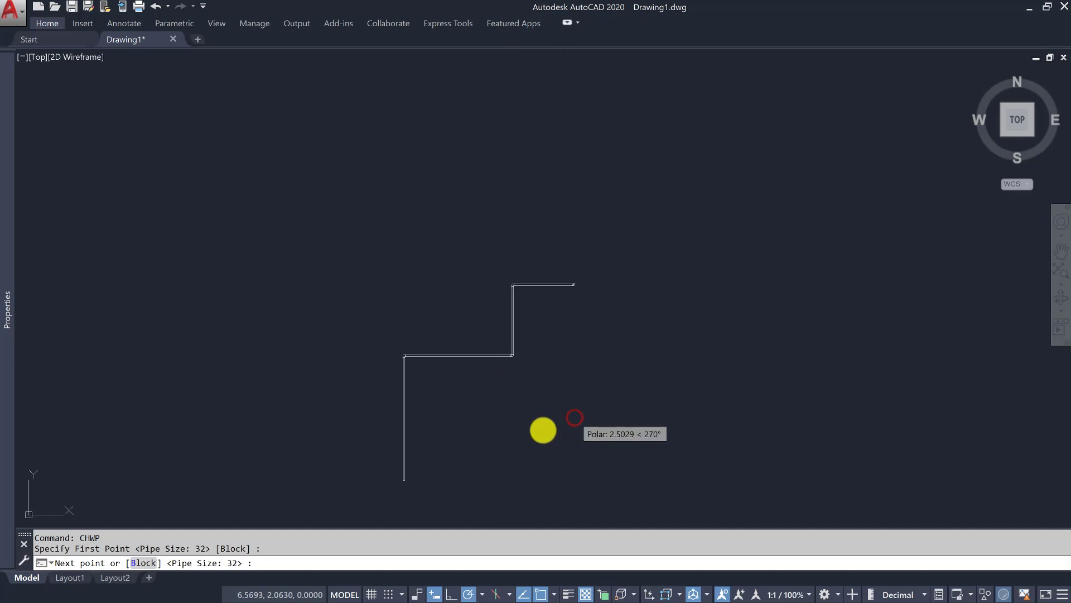
pyautogui.click(477, 413)
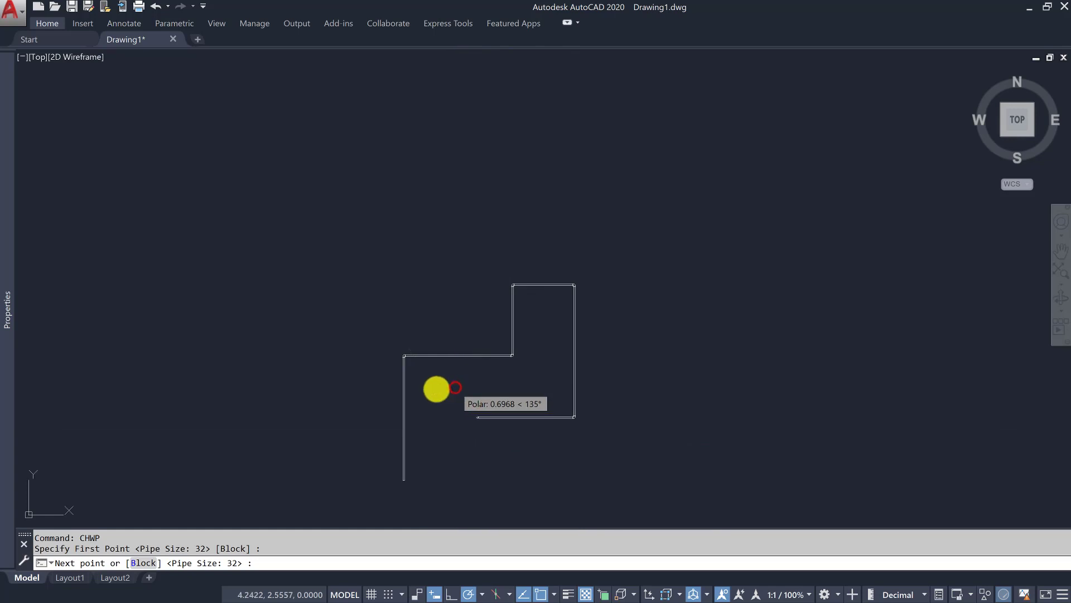
# - Continue the run with a diagonal segment, horizontal runs and a downward vertical leg
pyautogui.scroll(4, 434, 387)
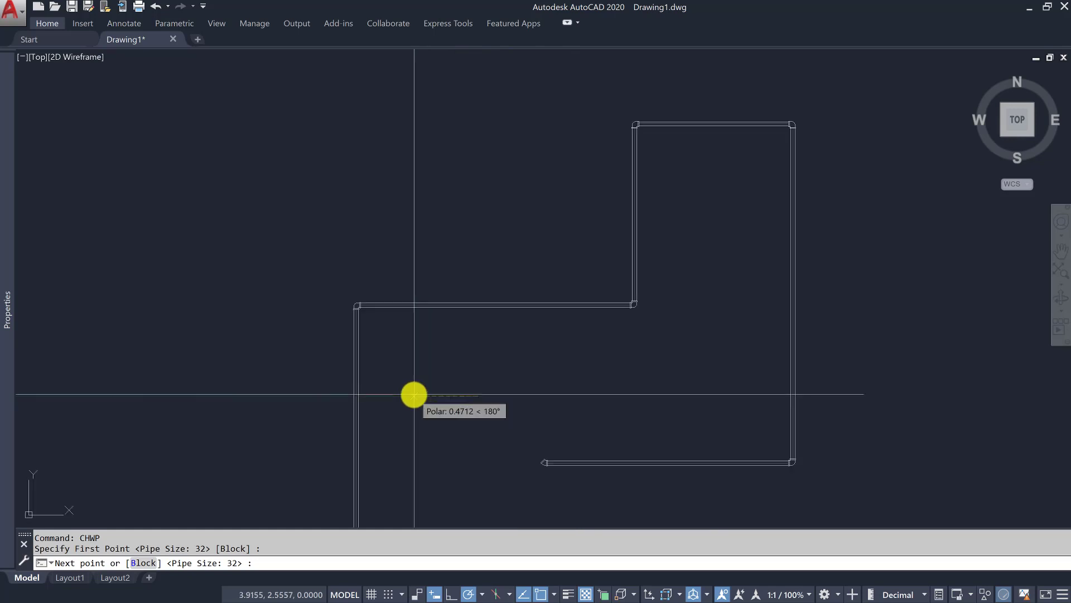
pyautogui.click(413, 395)
pyautogui.moveTo(422, 503); pyautogui.dragTo(436, 362, button='middle')
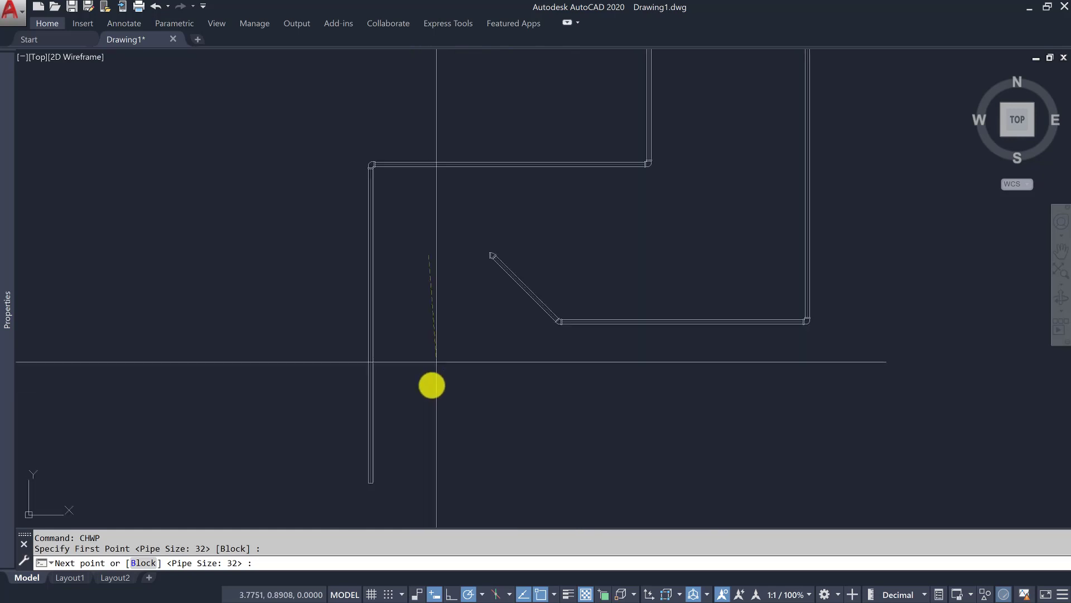
pyautogui.click(430, 395)
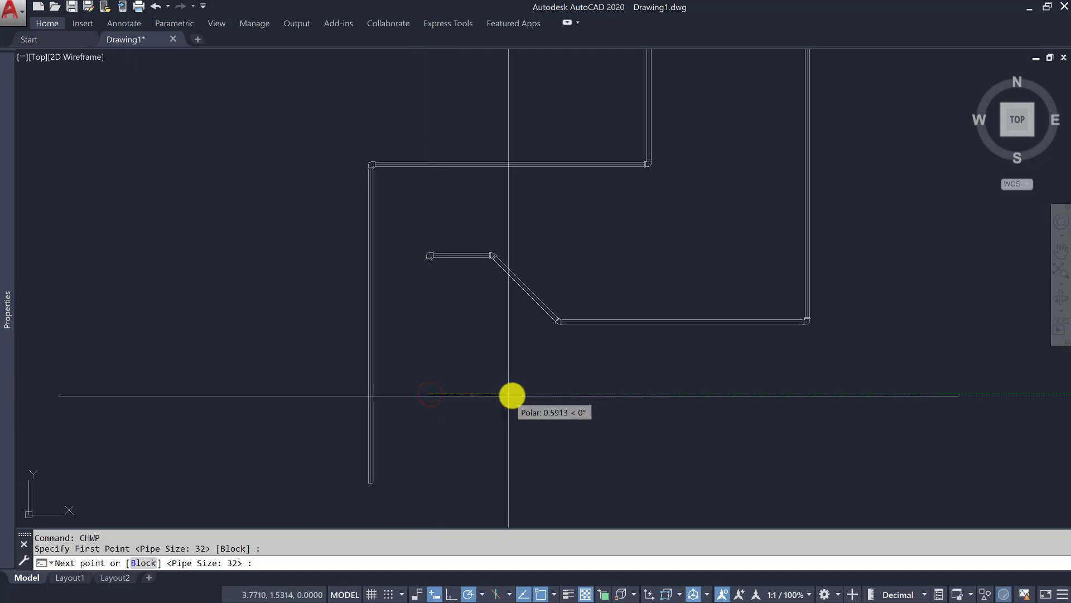
pyautogui.click(636, 393)
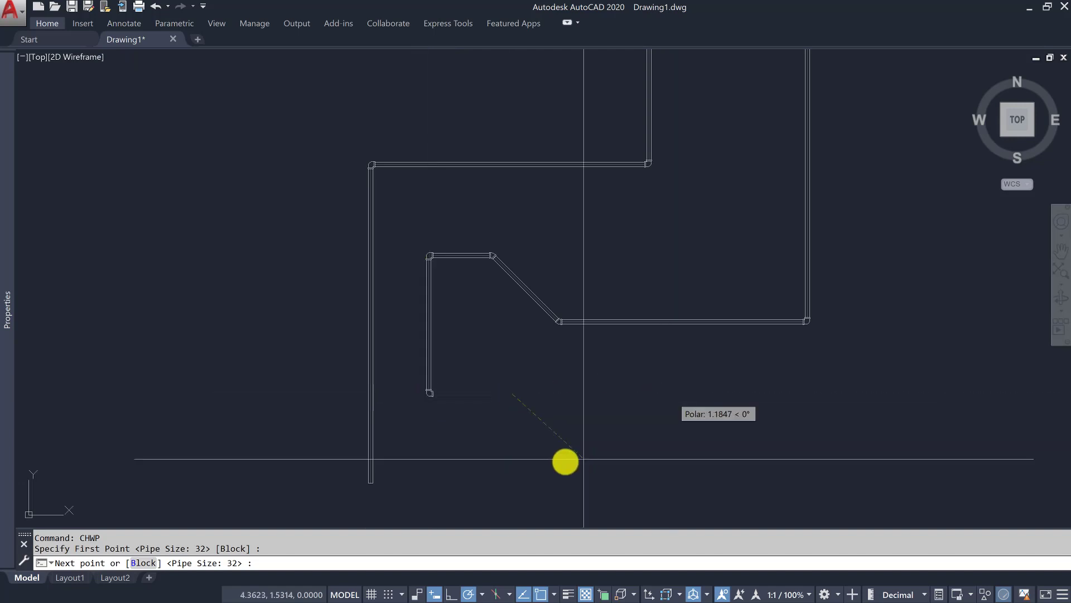
pyautogui.click(512, 452)
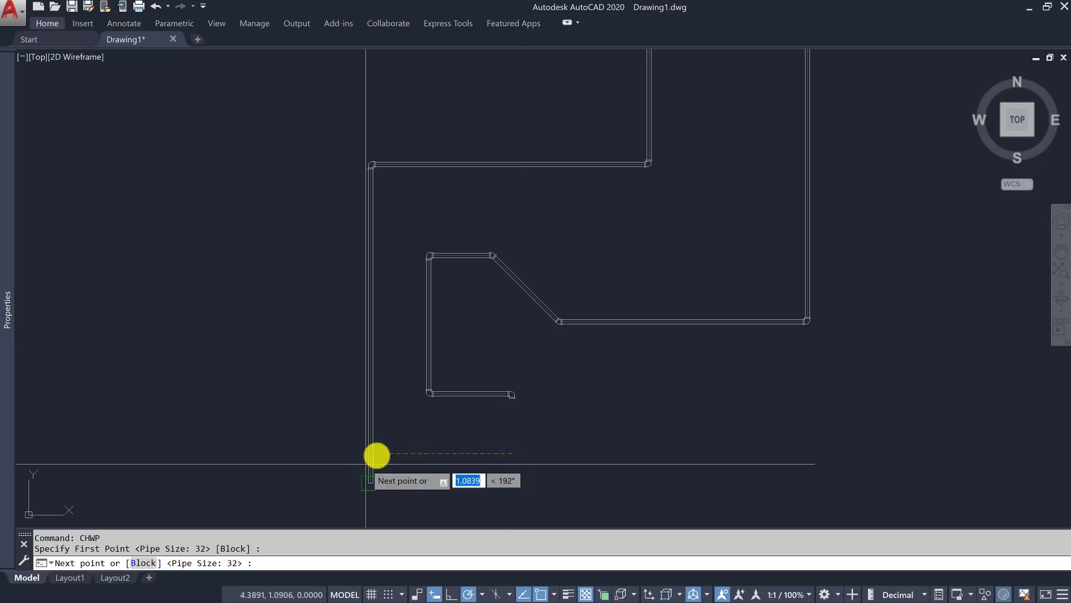
pyautogui.scroll(2, 376, 455)
pyautogui.scroll(2, 371, 454)
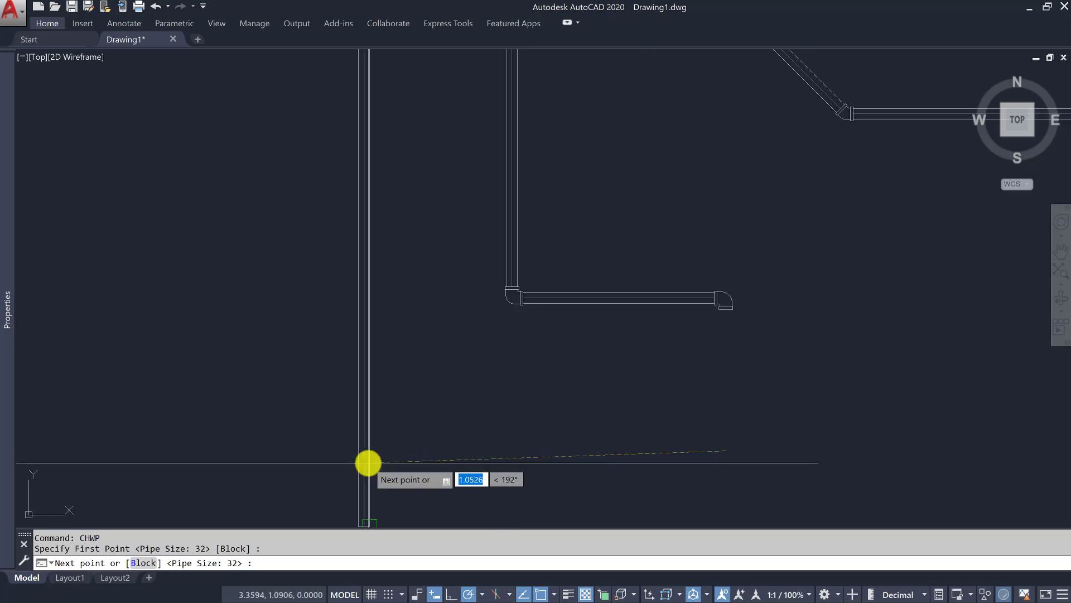
pyautogui.scroll(2, 365, 461)
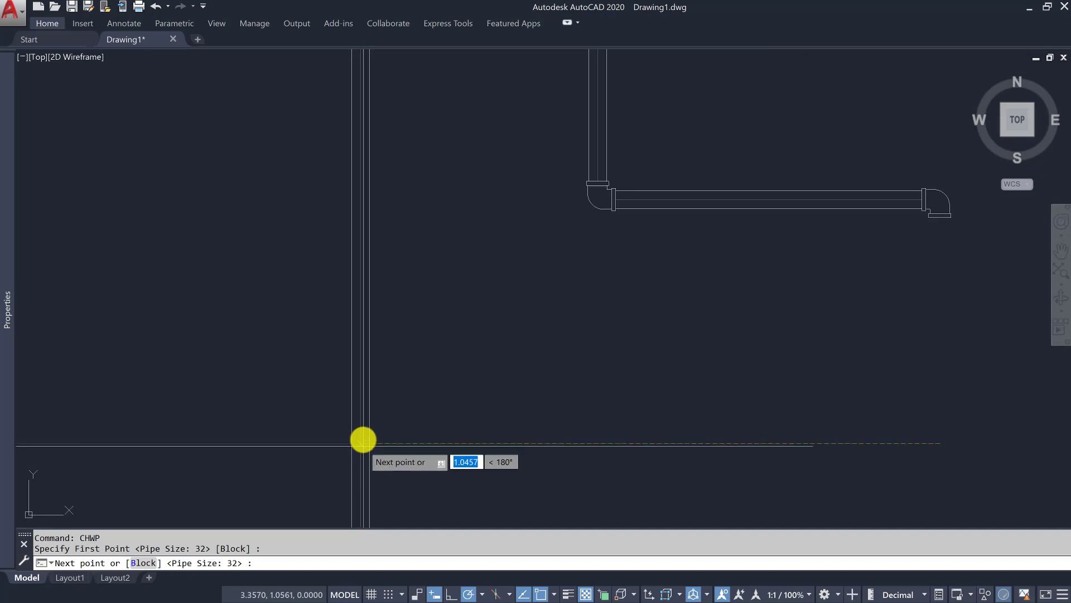
pyautogui.click(363, 439)
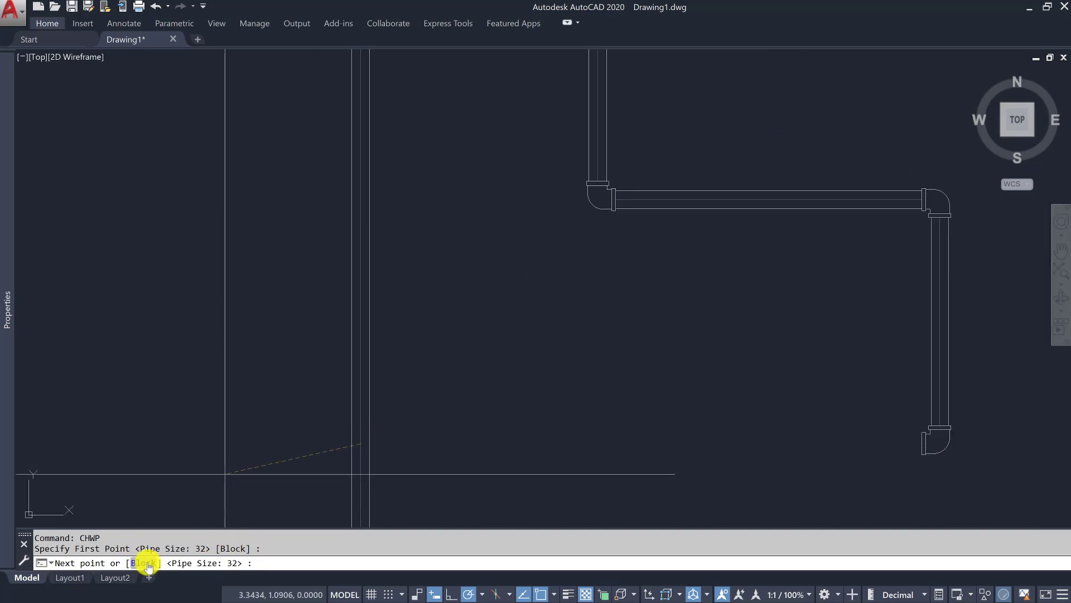
# - Choose Equal Tee from the Chilled Water Fittings list and zoom in on the pipe junction
pyautogui.write('b')
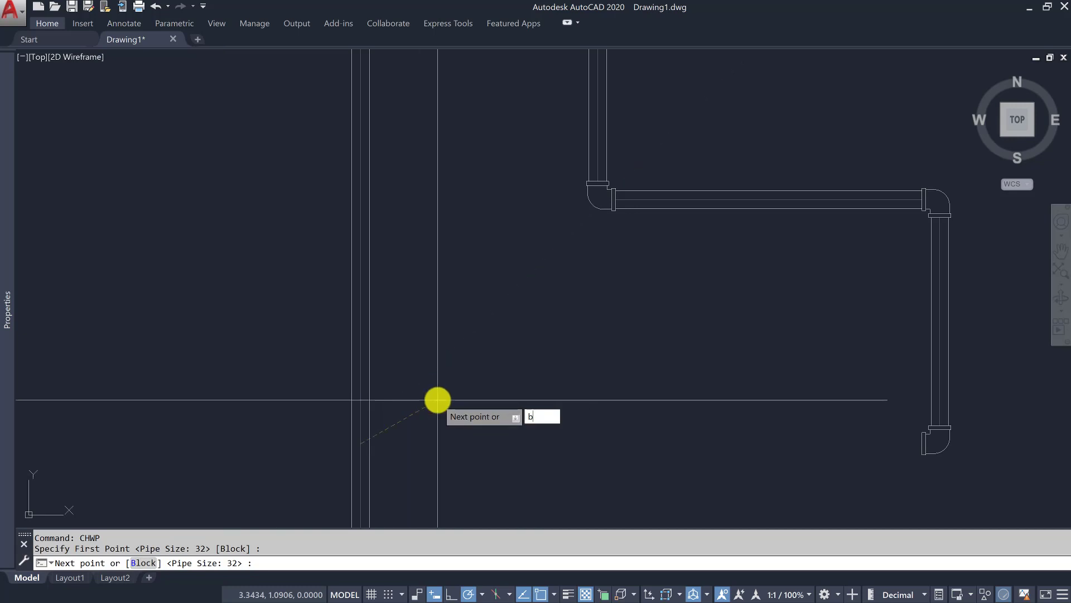
pyautogui.press('Return')
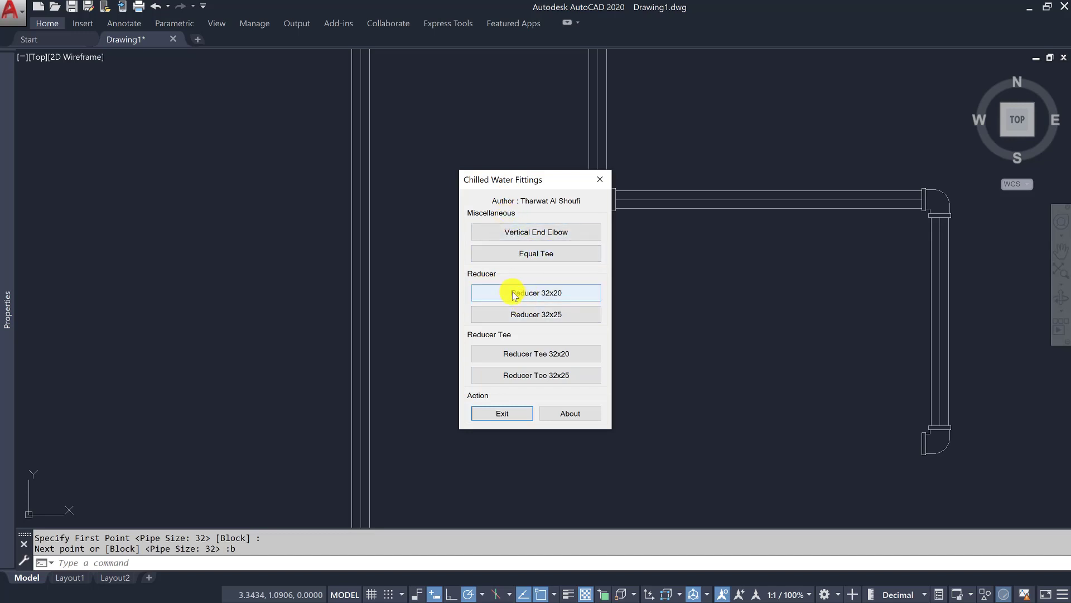
pyautogui.click(511, 254)
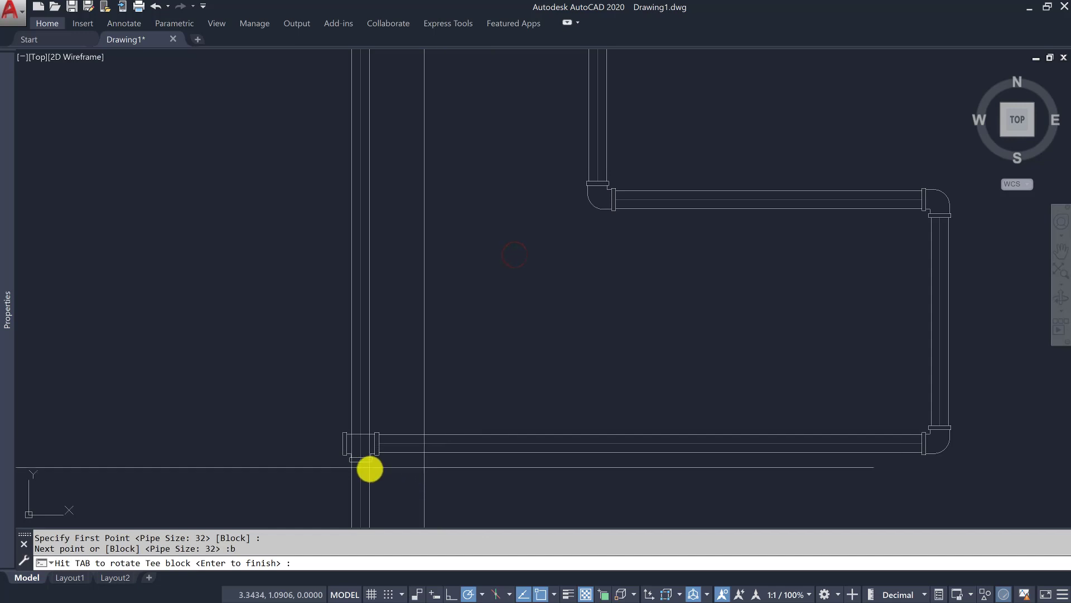
pyautogui.scroll(1, 370, 468)
pyautogui.scroll(2, 361, 447)
pyautogui.scroll(1, 387, 385)
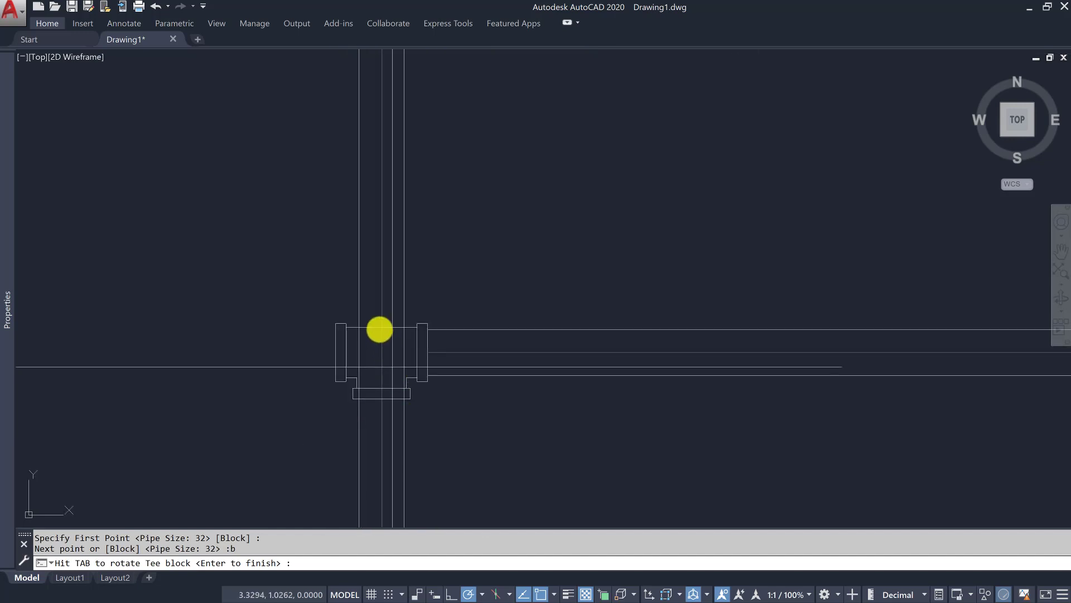
# - Place the equal tee at the pipe junction and rotate it 90° upright
pyautogui.click(378, 364)
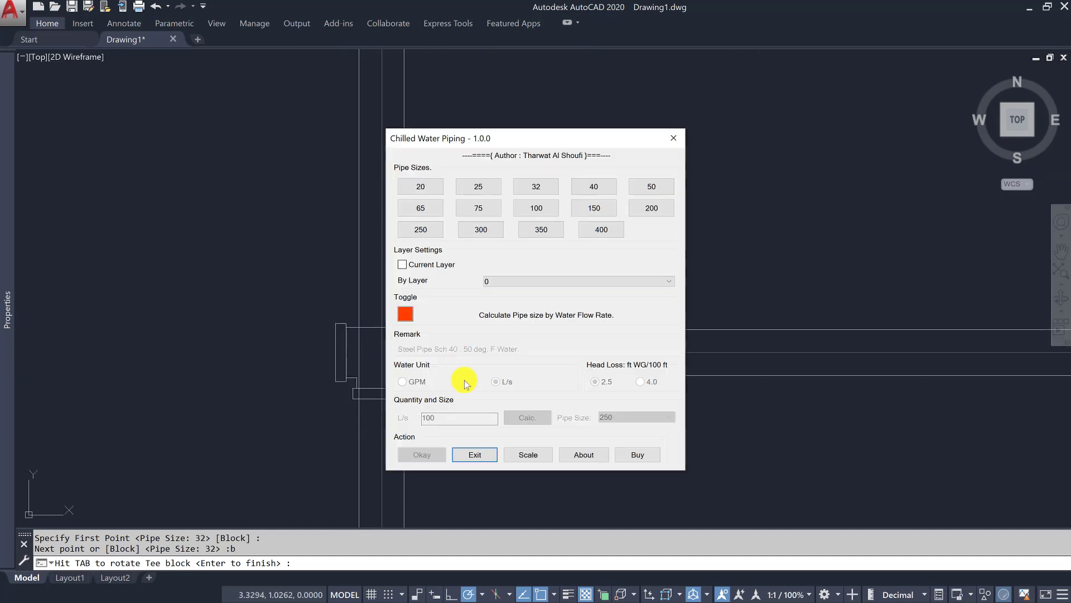
pyautogui.click(478, 454)
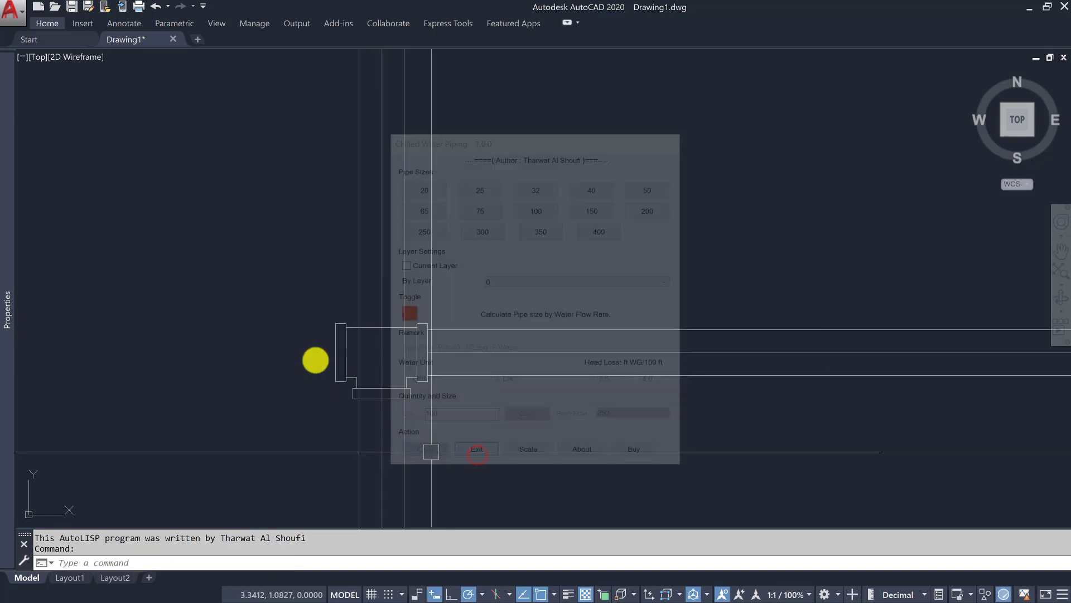
pyautogui.click(266, 269)
pyautogui.press('Escape')
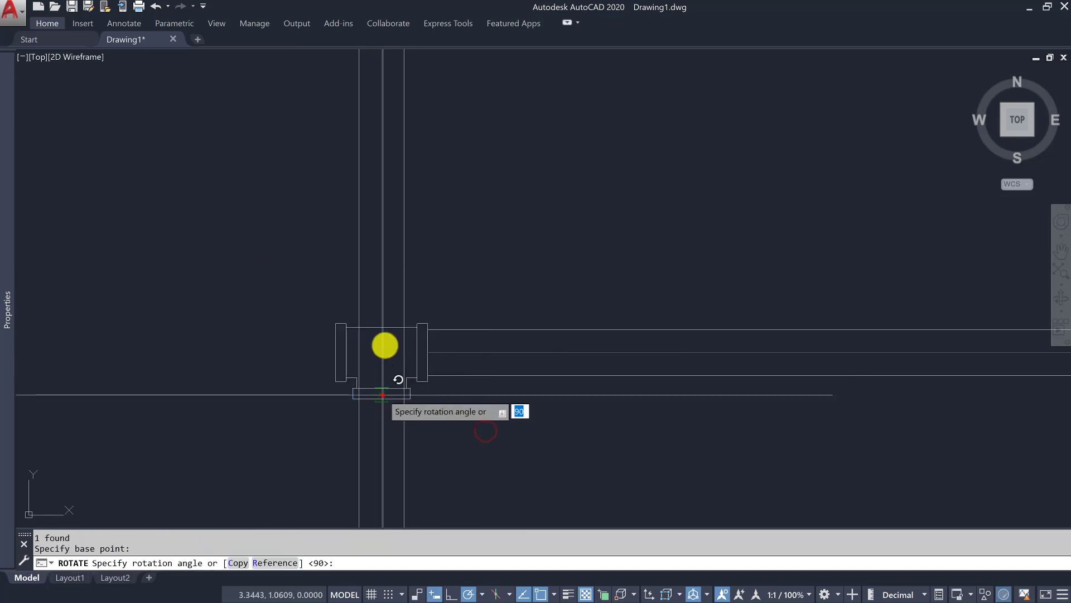
pyautogui.click(385, 343)
pyautogui.click(396, 405)
# - Move the tee twice with M until it sits on the vertical pipe
pyautogui.write('m')
pyautogui.press('Return')
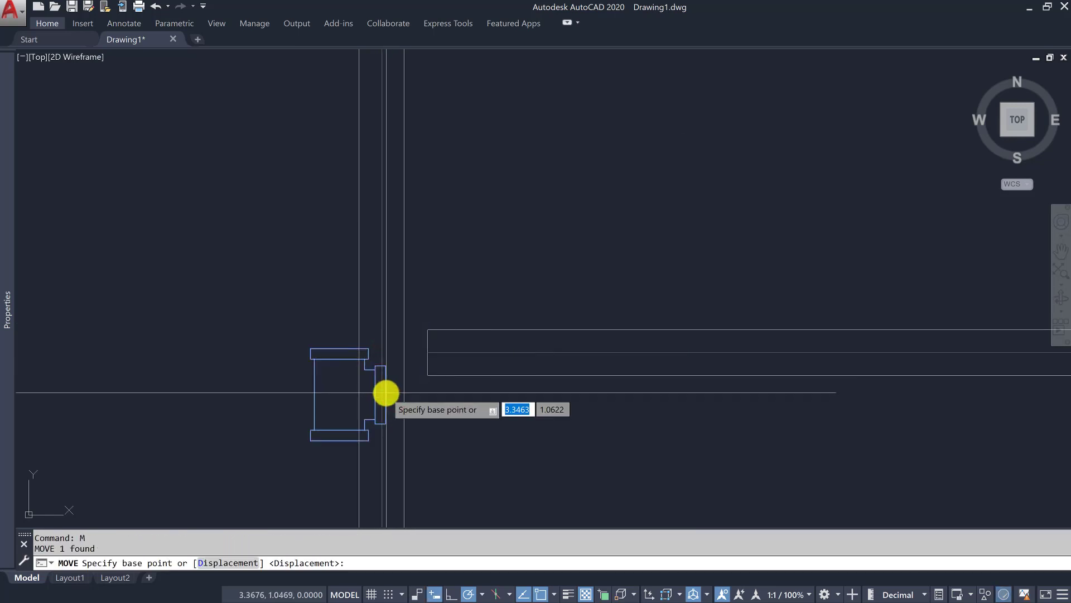
pyautogui.scroll(2, 385, 397)
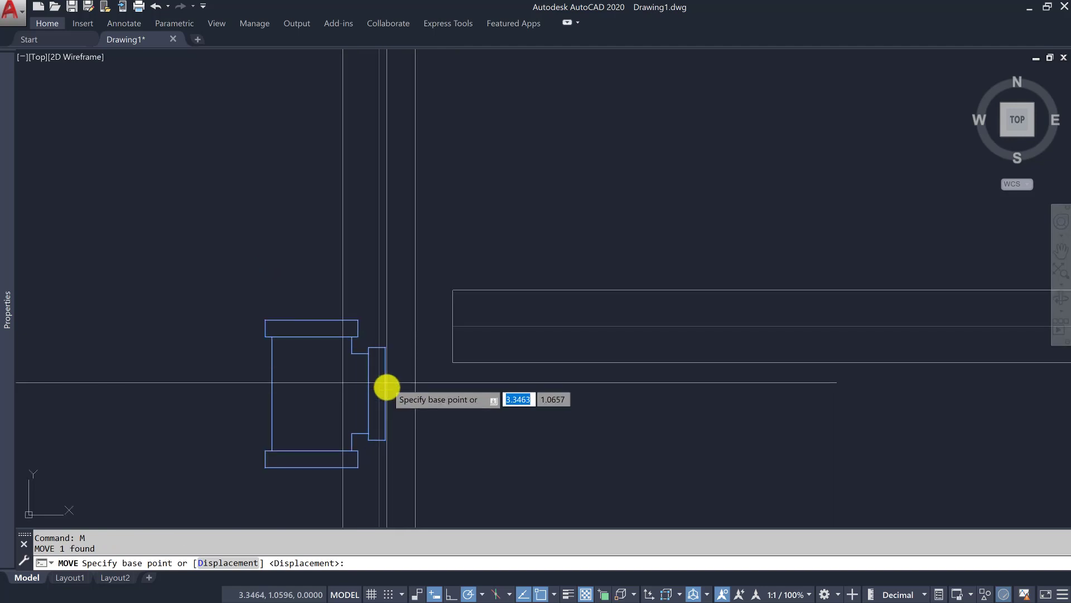
pyautogui.click(387, 395)
pyautogui.click(454, 325)
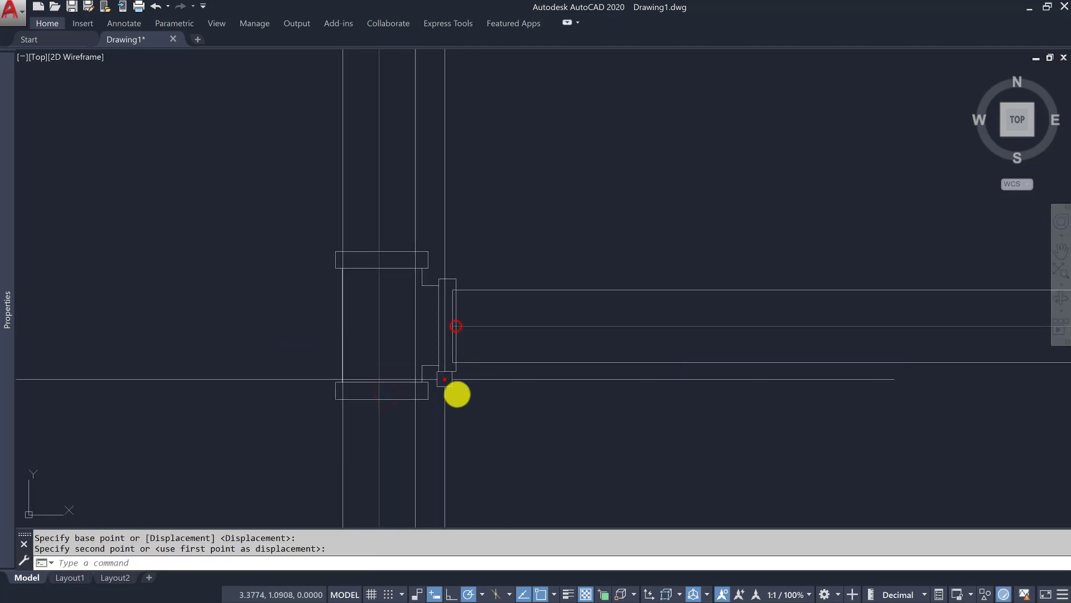
pyautogui.click(445, 379)
pyautogui.write('m')
pyautogui.press('Return')
pyautogui.click(448, 316)
pyautogui.scroll(2, 449, 325)
pyautogui.scroll(-1, 450, 325)
pyautogui.click(467, 395)
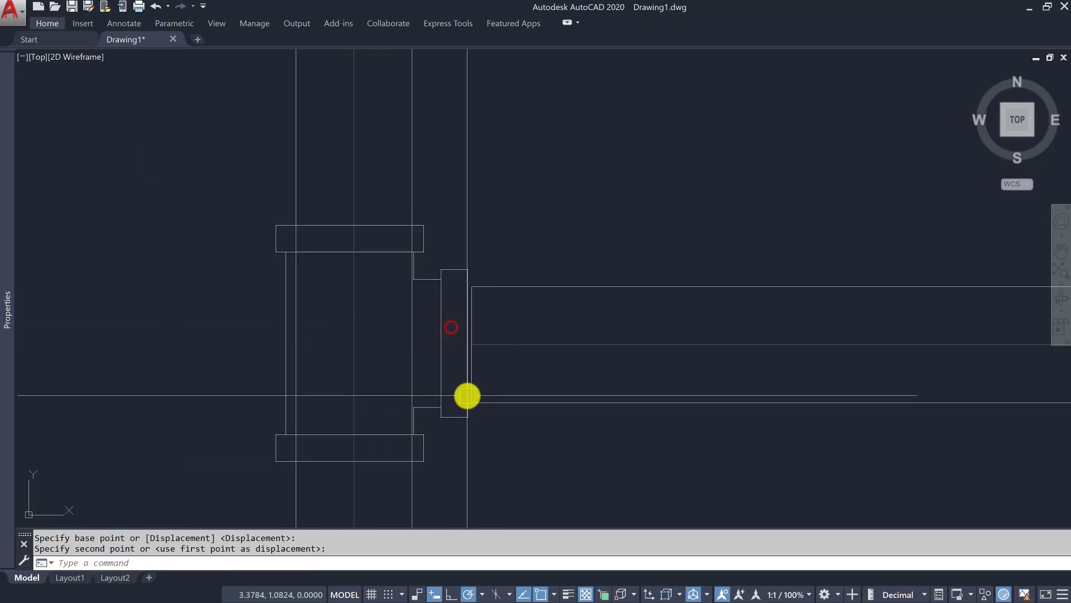
# - Erase the unwanted object from the size-32 layout
pyautogui.write('e')
pyautogui.press('Return')
pyautogui.scroll(-3, 471, 342)
pyautogui.scroll(-2, 557, 402)
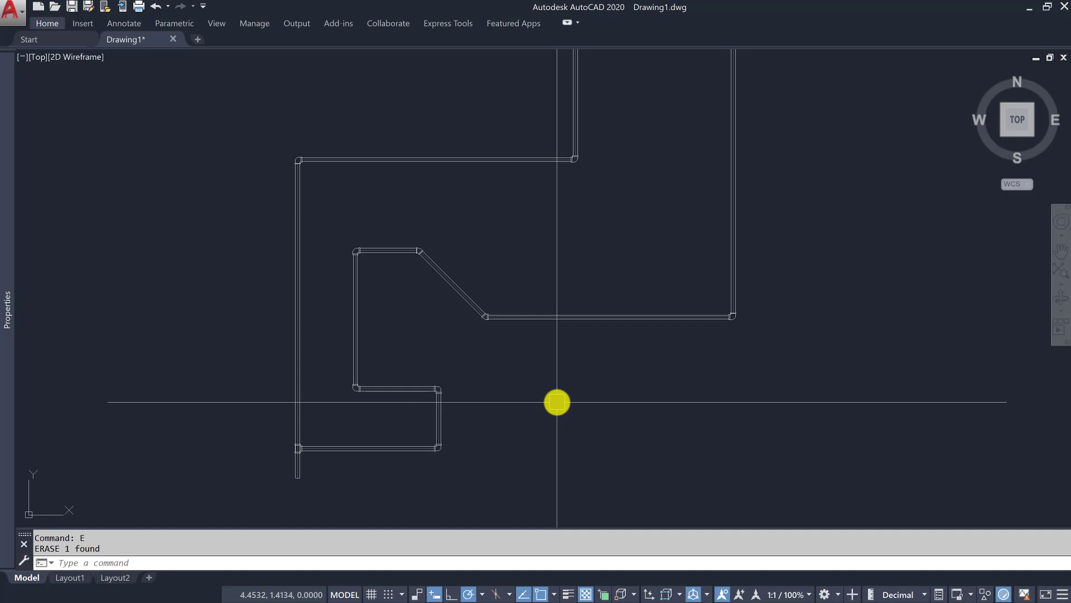
# - Relaunch the chilled water piping program with the cwp command
pyautogui.write('c')
pyautogui.write('wp')
pyautogui.press('Return')
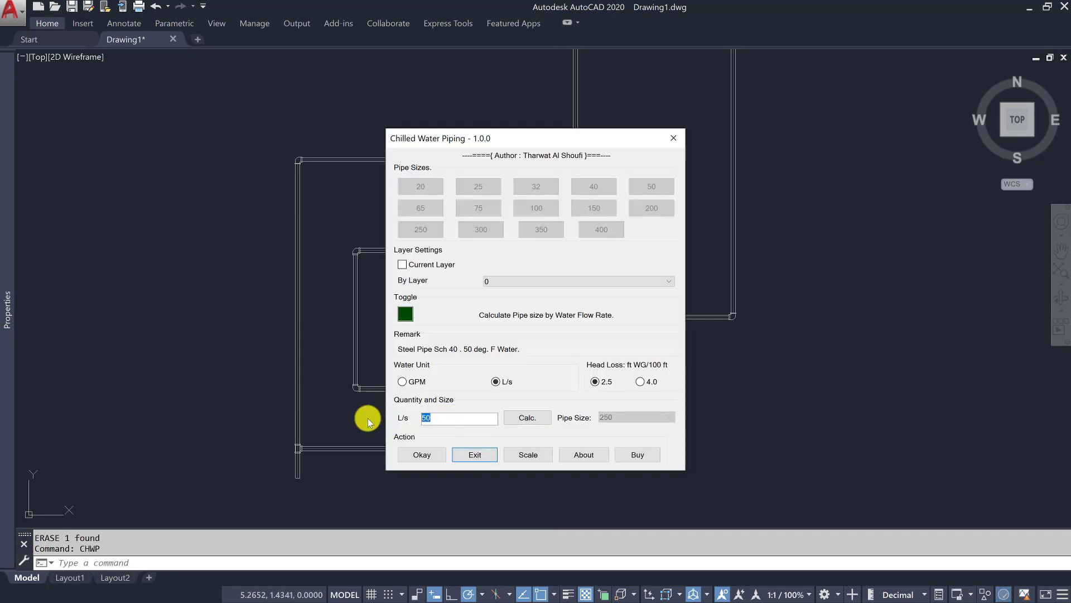
# - Enter a 50 L/s flow, calculate pipe size 200, and accept it
pyautogui.write('5')
pyautogui.write('0')
pyautogui.click(523, 419)
pyautogui.click(418, 455)
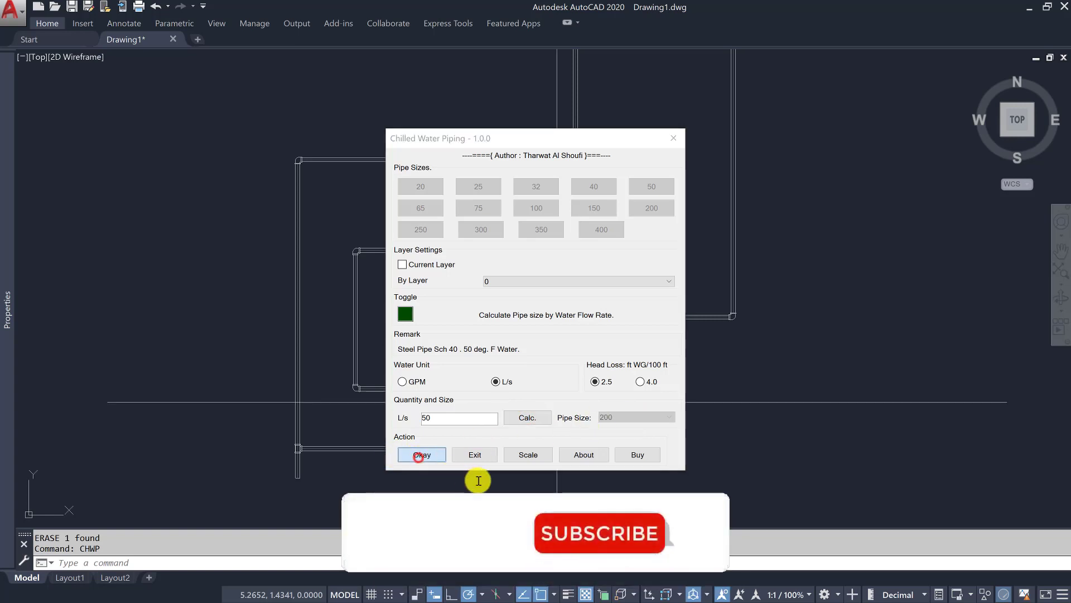
pyautogui.moveTo(419, 458); pyautogui.dragTo(164, 287, button='middle')
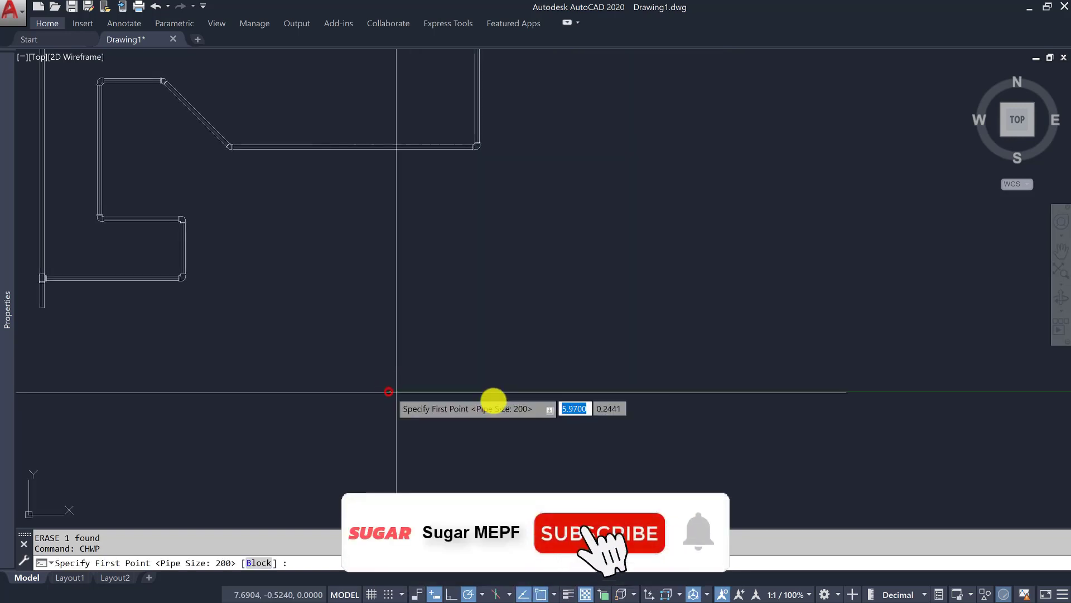
# - Draw the size-200 pipe right, up with an elbow, then across horizontally
pyautogui.click(389, 391)
pyautogui.click(642, 392)
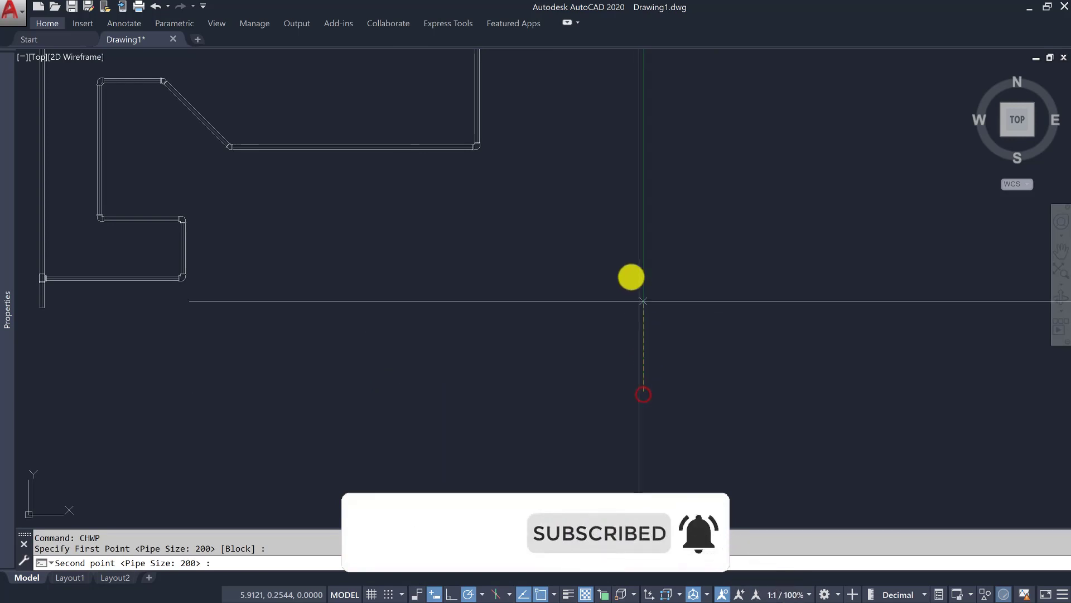
pyautogui.click(638, 246)
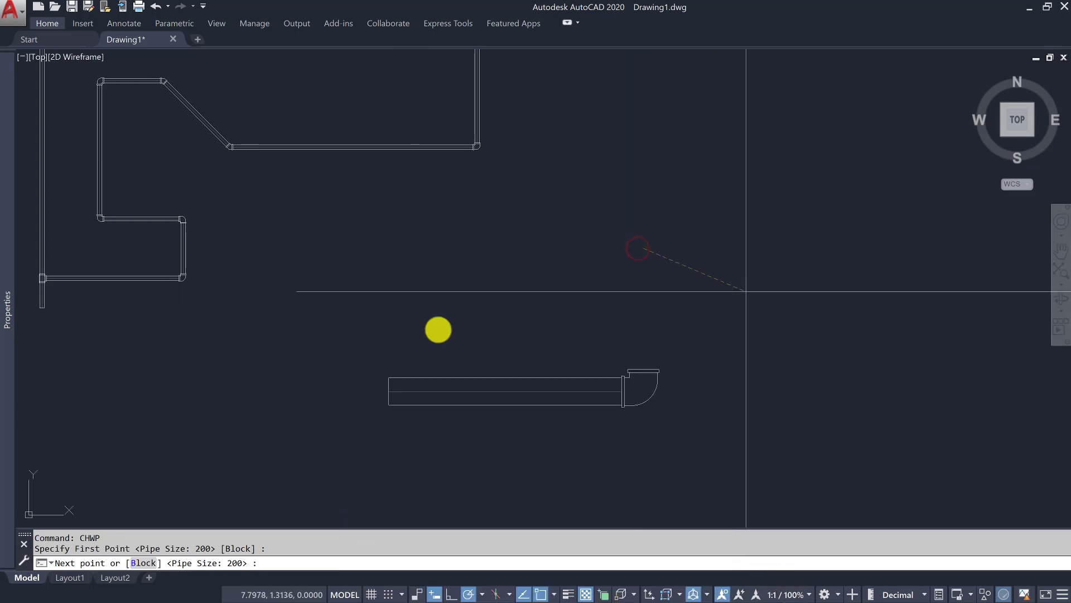
pyautogui.moveTo(695, 299); pyautogui.dragTo(487, 326, button='middle')
pyautogui.scroll(-2, 535, 298)
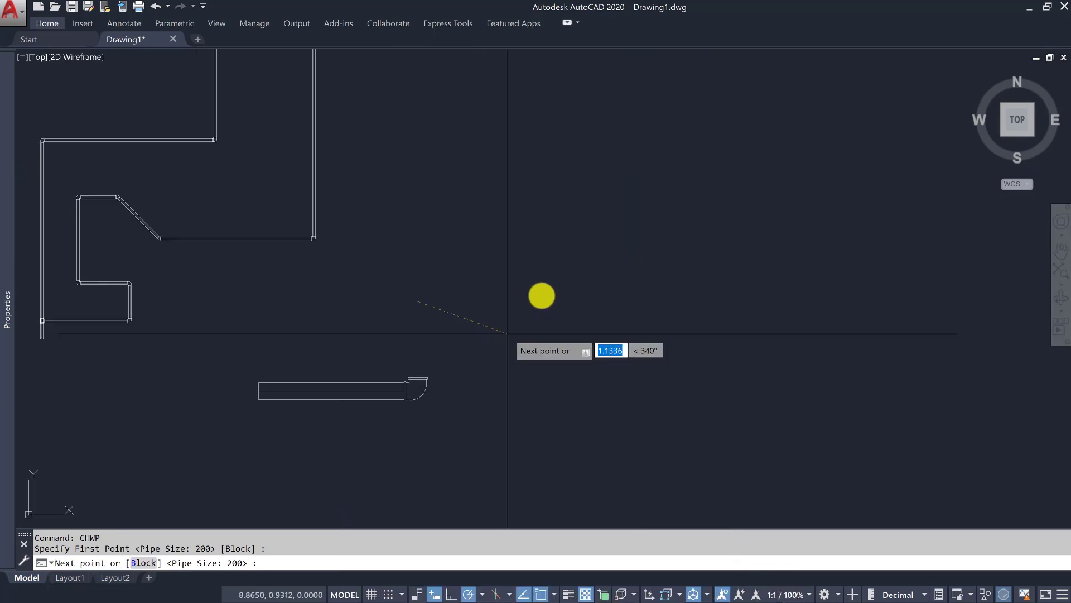
pyautogui.click(542, 294)
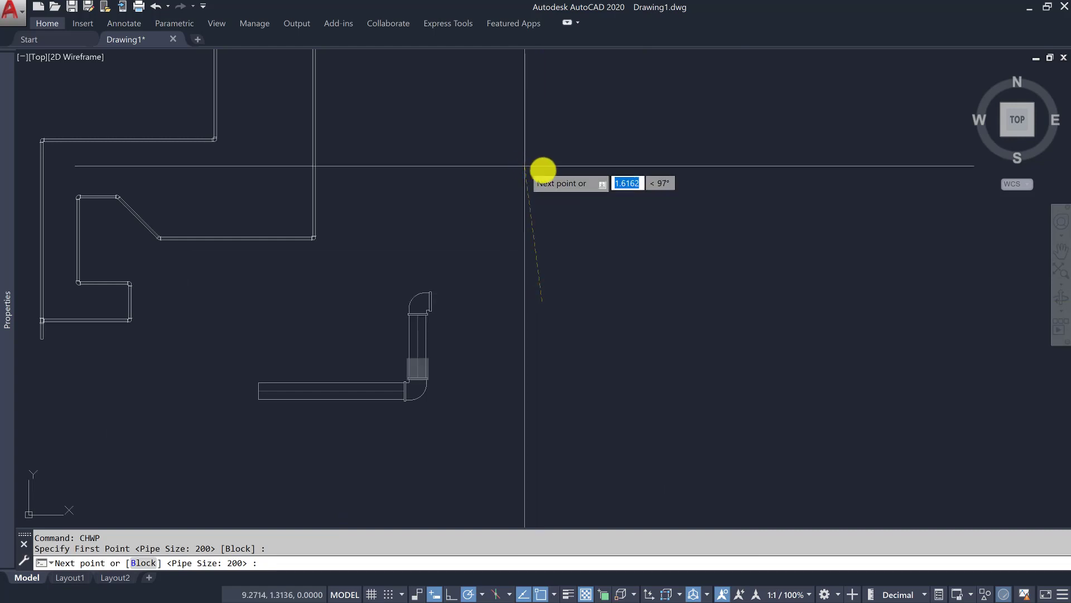
pyautogui.click(540, 168)
# - Continue the run with a 45° segment, then down and back left, and end it
pyautogui.moveTo(666, 156); pyautogui.dragTo(448, 334, button='middle')
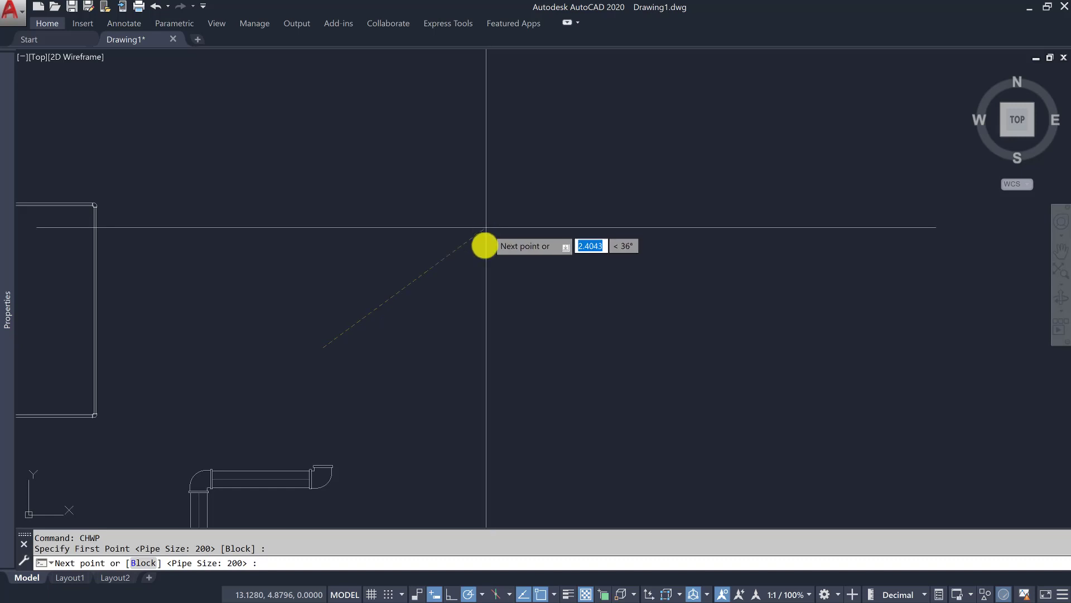
pyautogui.click(411, 258)
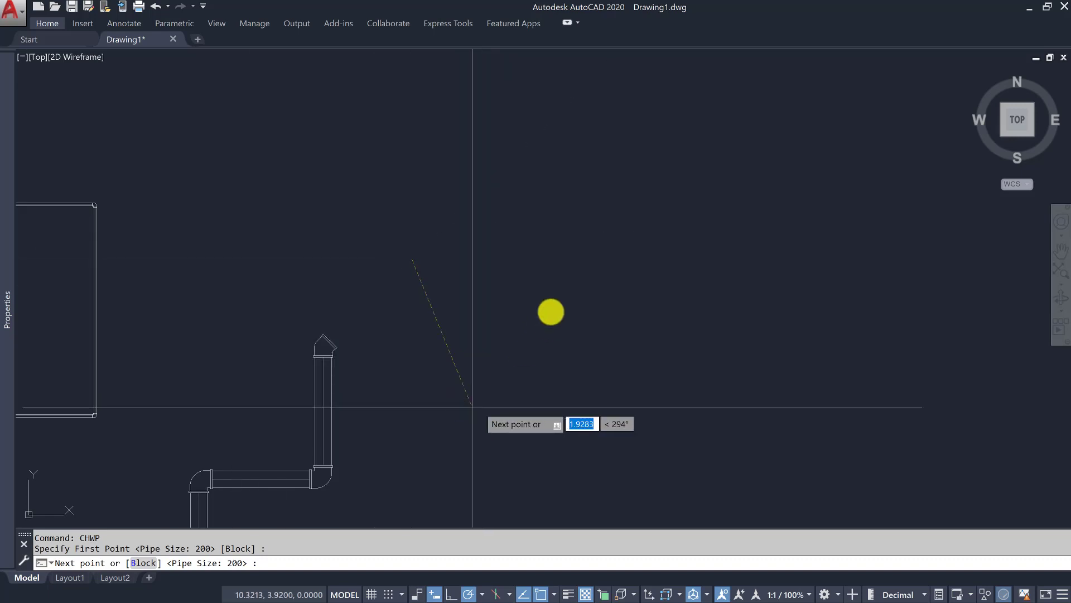
pyautogui.click(575, 255)
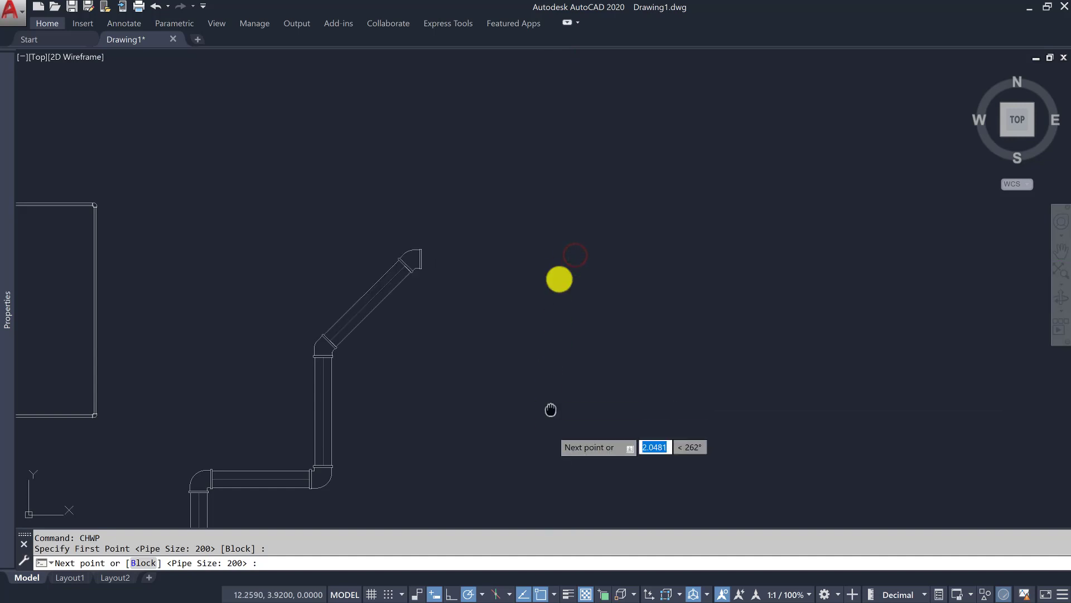
pyautogui.moveTo(550, 406); pyautogui.dragTo(564, 251, button='middle')
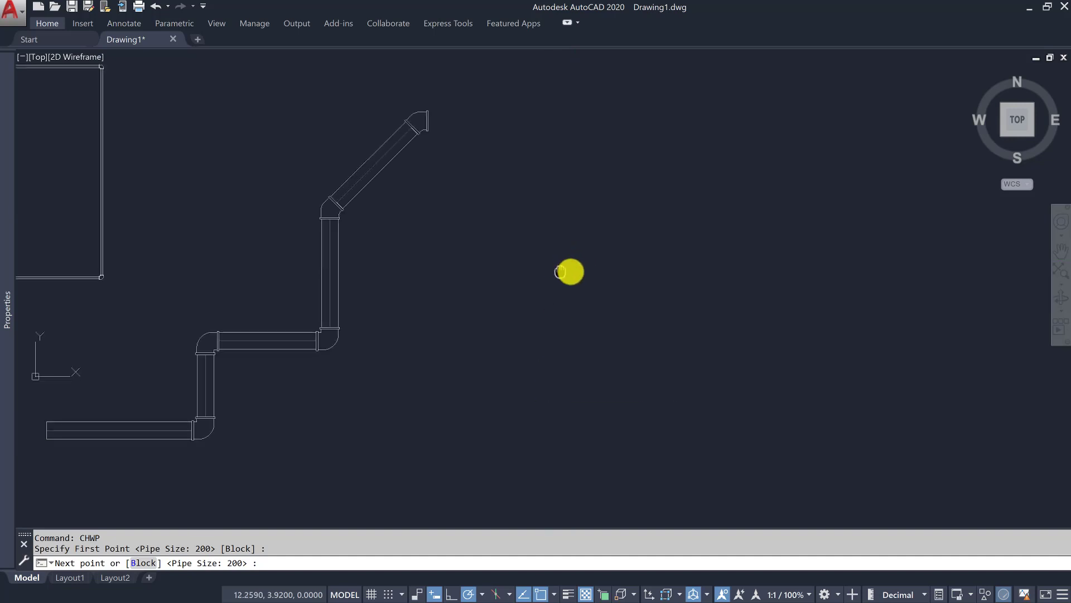
pyautogui.click(588, 302)
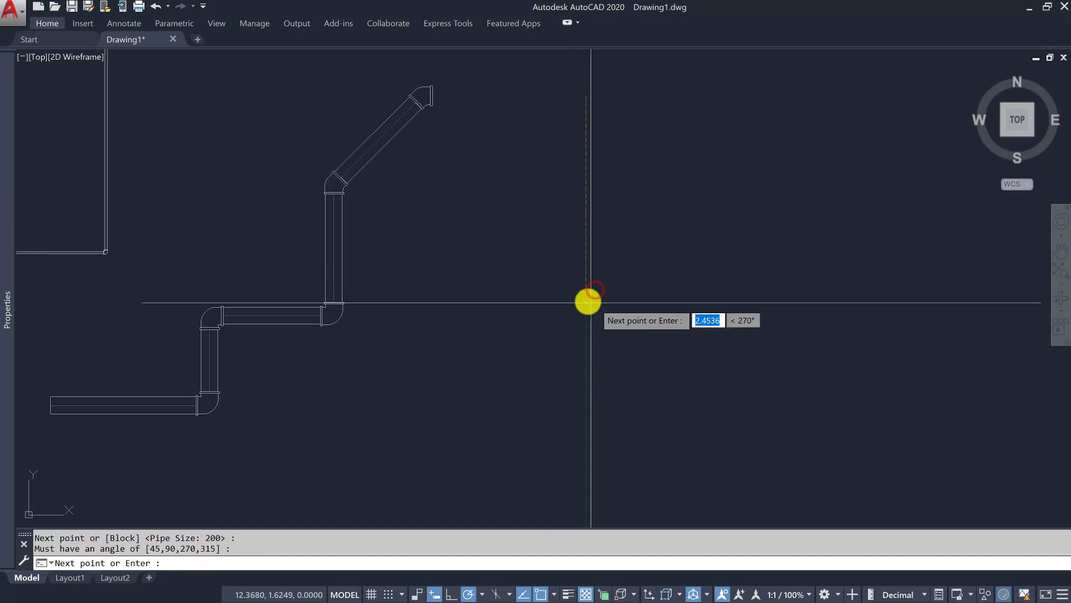
pyautogui.click(441, 302)
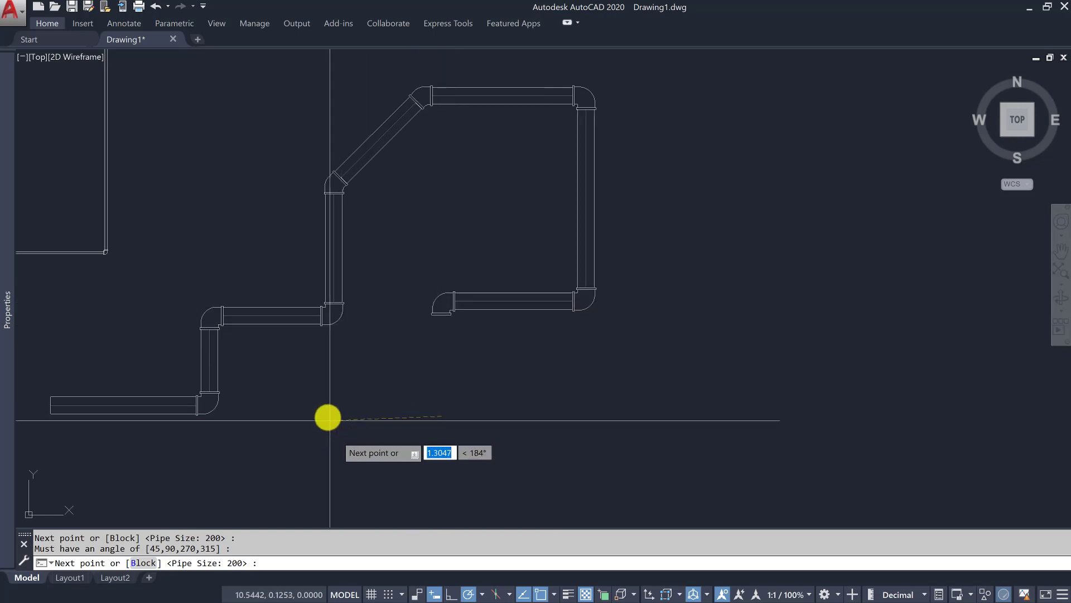
pyautogui.click(352, 446)
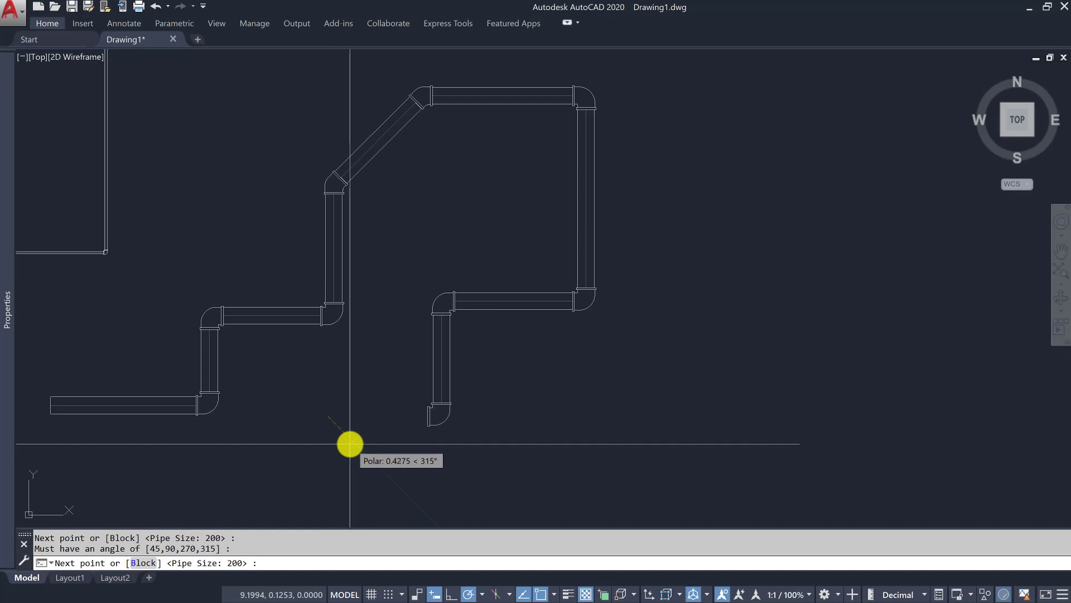
pyautogui.click(347, 444)
pyautogui.press('Return')
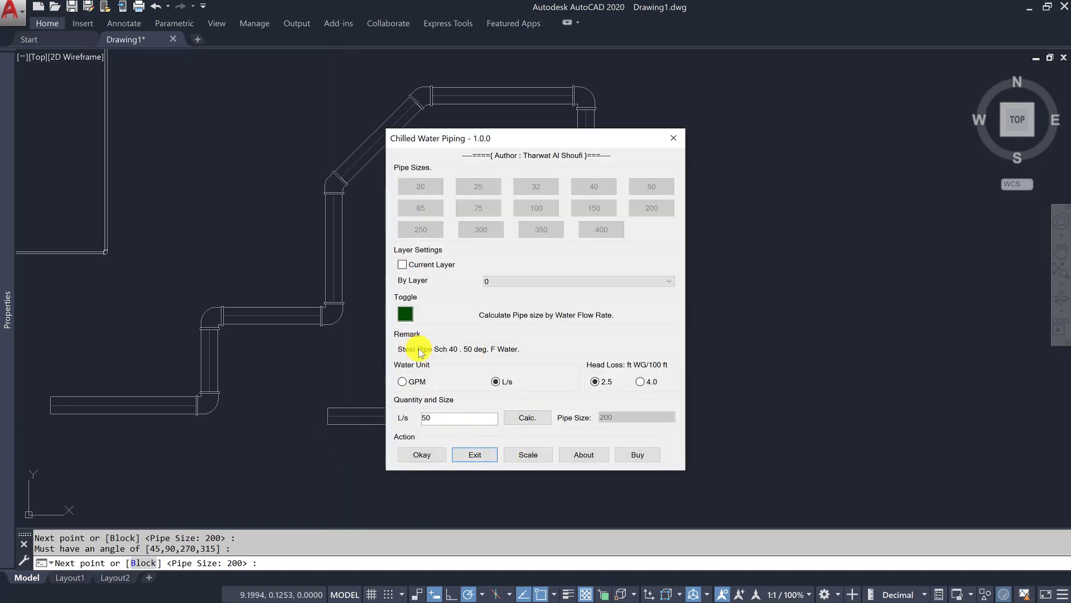
# - Change the flow to 30 L/s and accept the calculated pipe size 150
pyautogui.click(444, 417)
pyautogui.write('0')
pyautogui.click(523, 414)
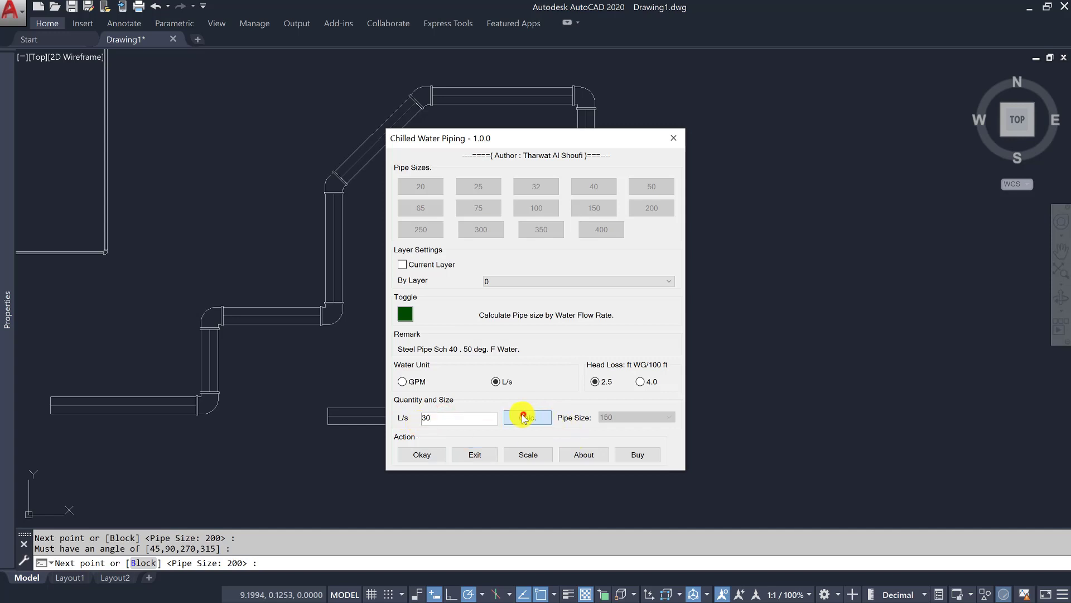
pyautogui.click(425, 453)
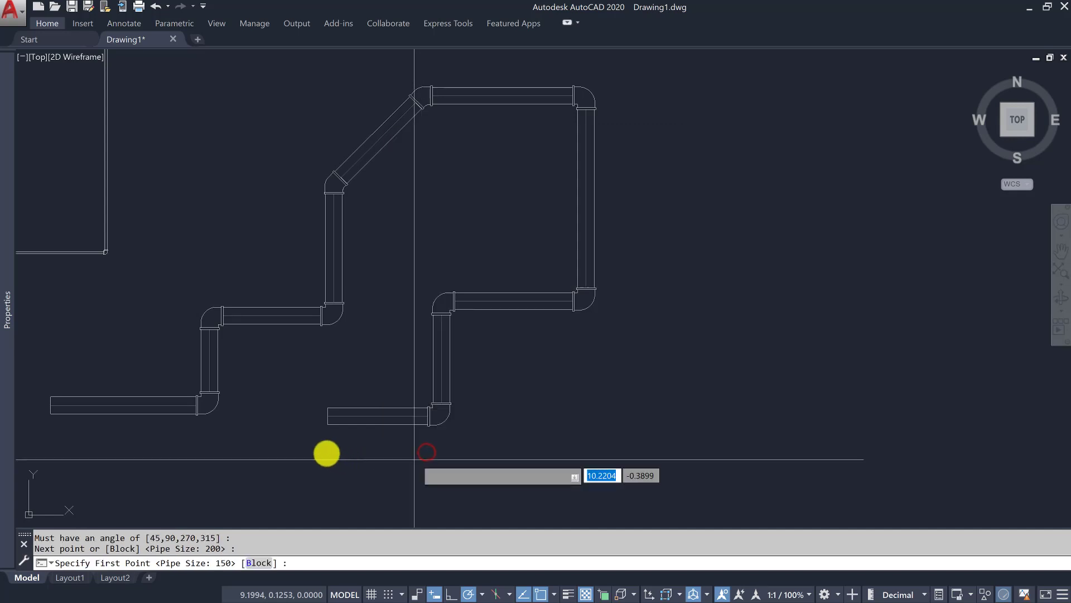
# - Draw a horizontal size-150 pipe with an upward end elbow, then bring up fittings with B
pyautogui.click(360, 483)
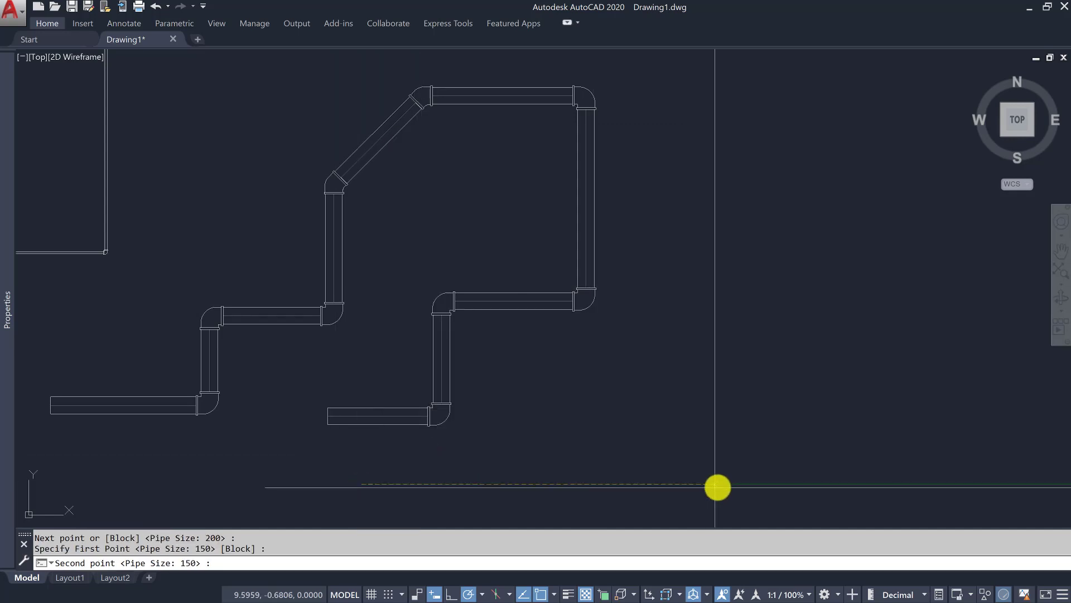
pyautogui.click(718, 484)
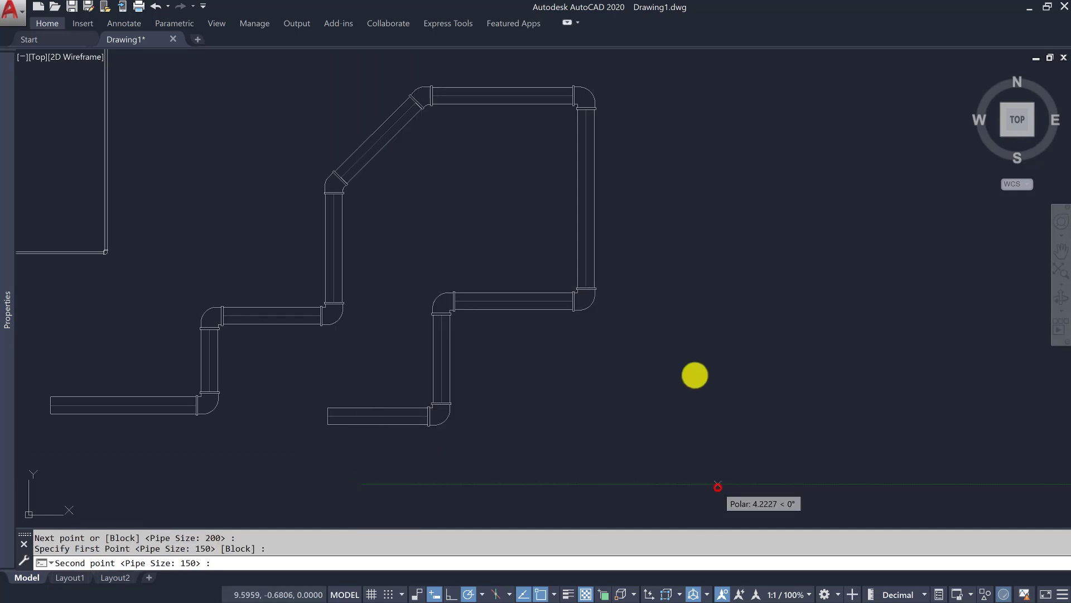
pyautogui.click(714, 301)
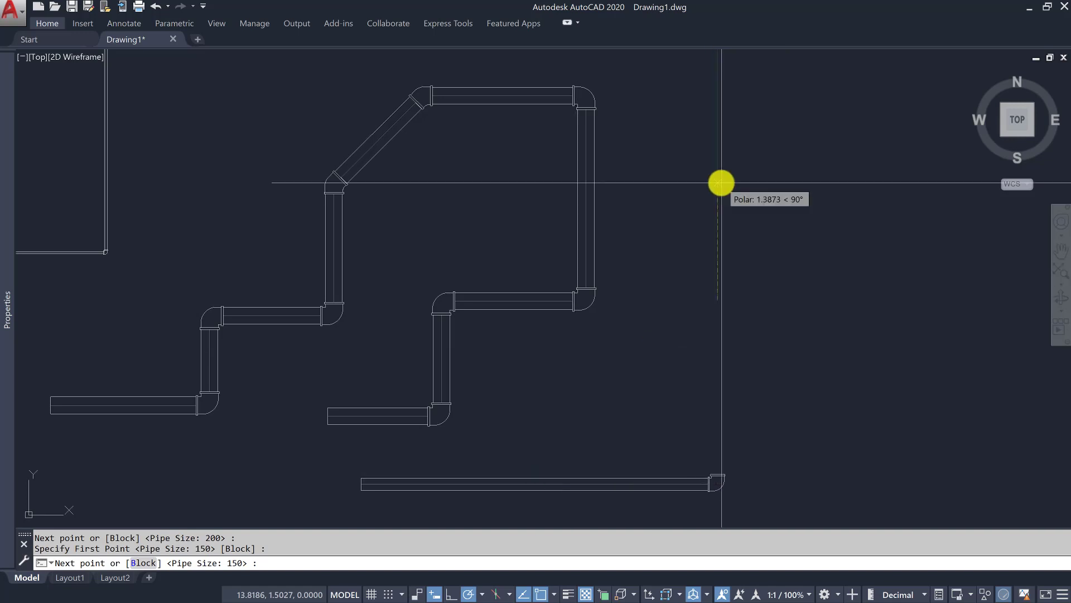
pyautogui.write('b')
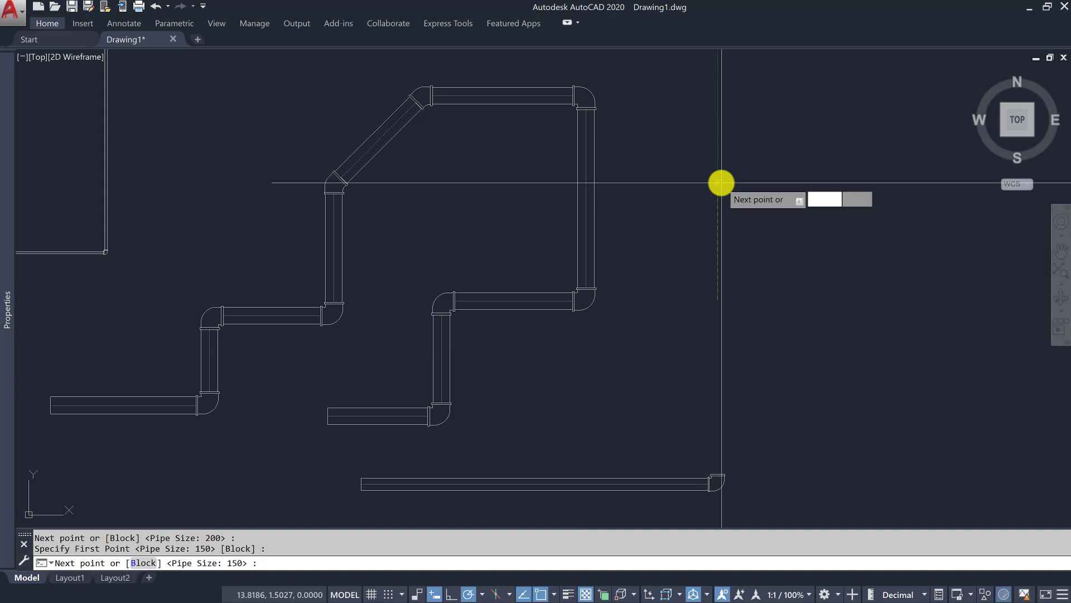
pyautogui.press('Return')
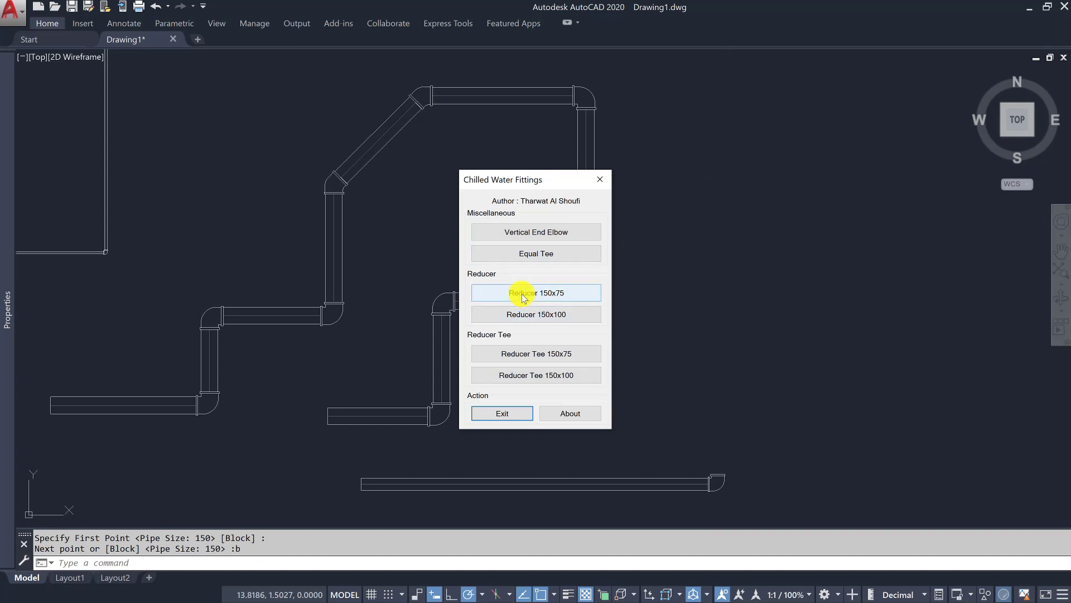
# - Insert a 150x75 reducer and run the 75 pipe up, right and up again
pyautogui.click(523, 294)
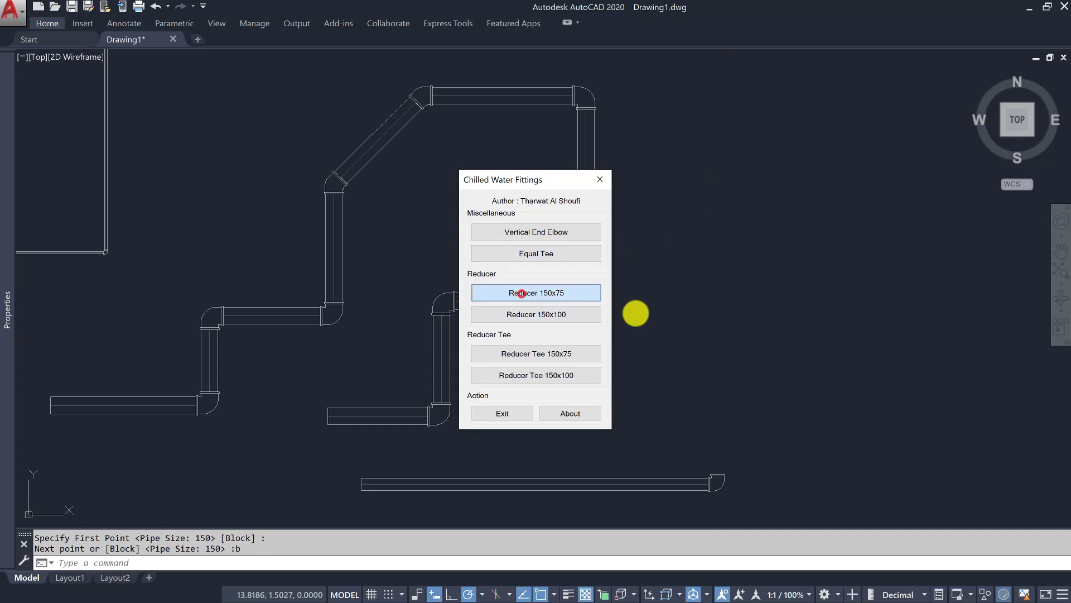
pyautogui.click(728, 183)
pyautogui.moveTo(757, 199)
pyautogui.mouseDown(button='middle')
pyautogui.moveTo(696, 338)
pyautogui.moveTo(666, 363)
pyautogui.mouseUp(button='middle')
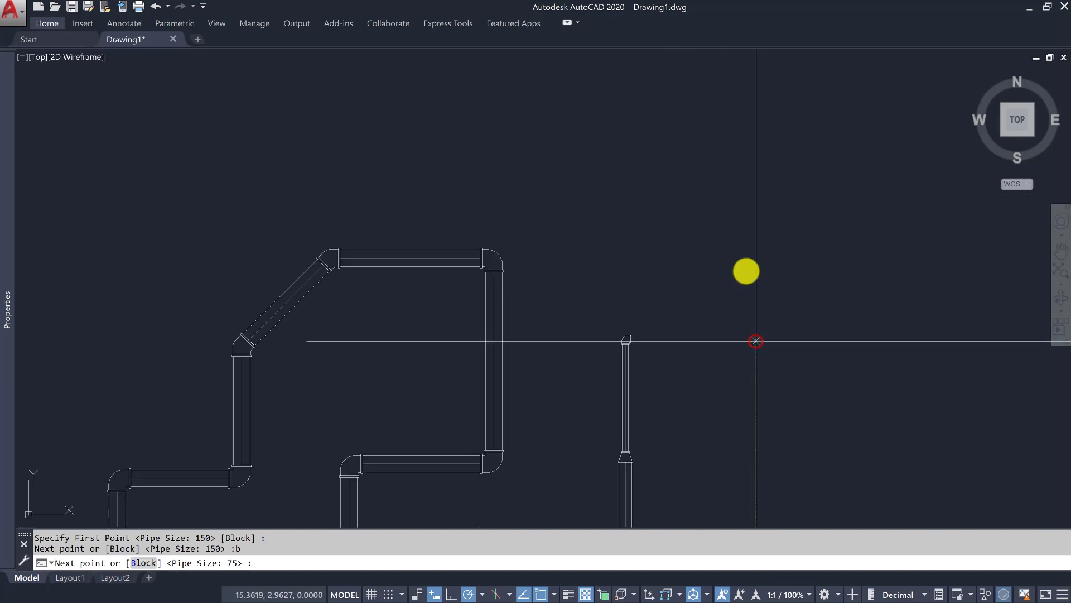
pyautogui.click(757, 214)
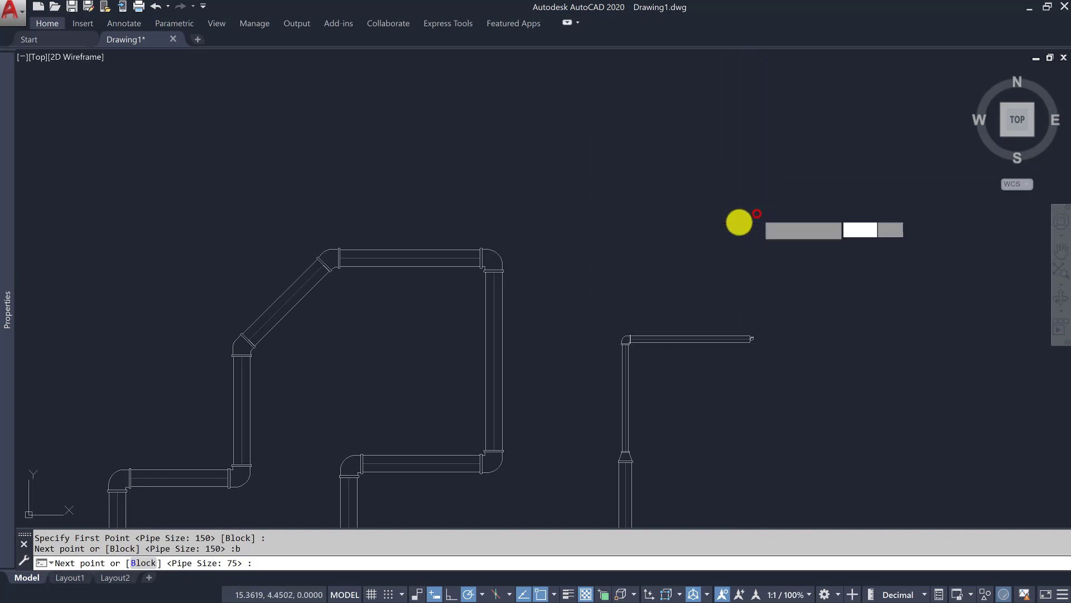
pyautogui.click(628, 218)
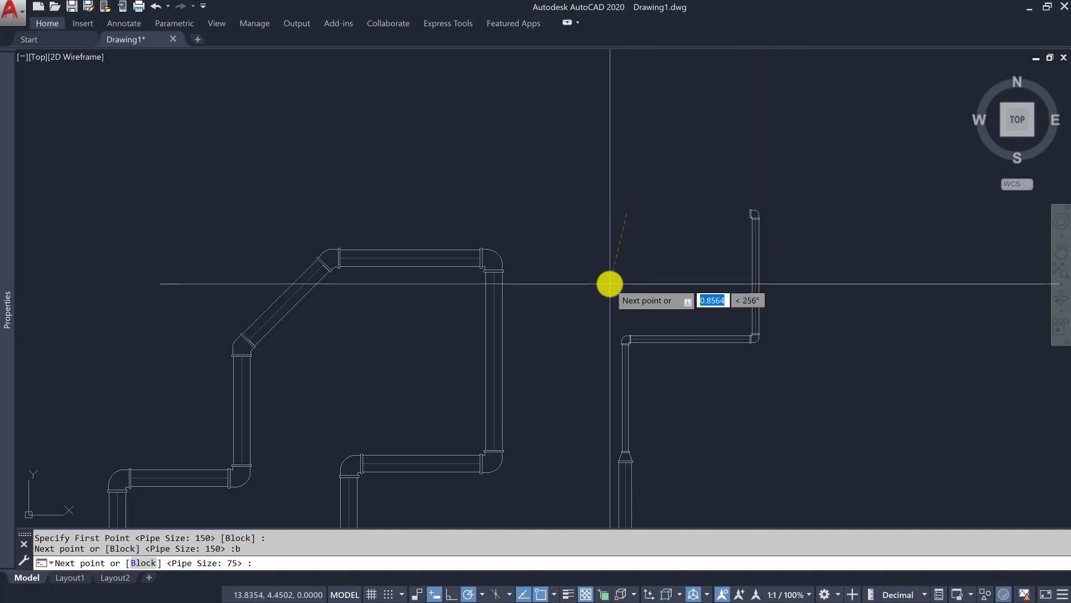
pyautogui.press('Return')
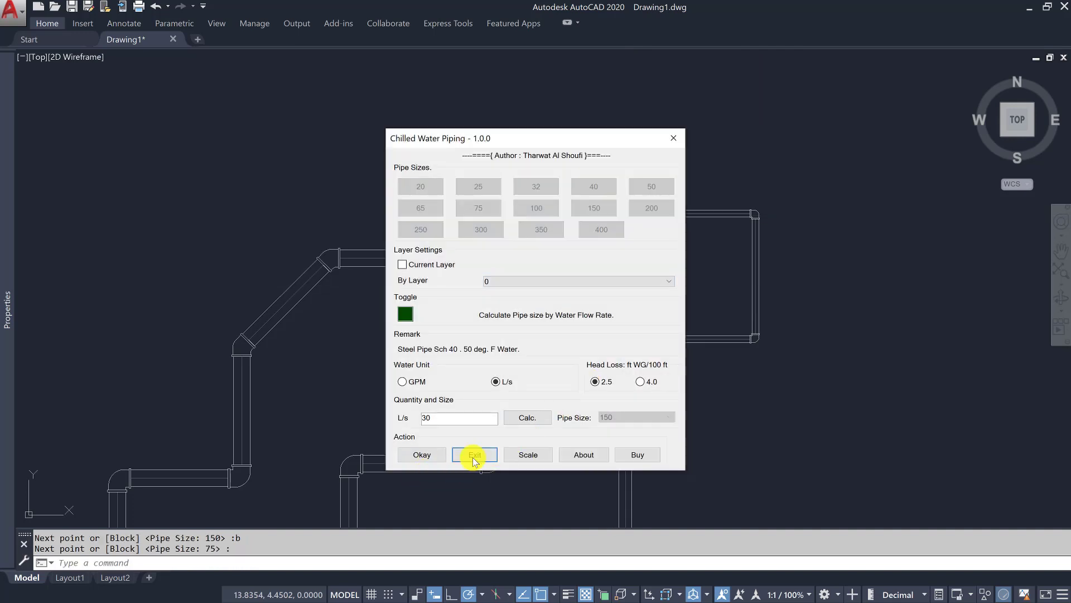
# - Exit the Chilled Water Piping dialog and zoom to view all three pipe runs
pyautogui.click(473, 455)
pyautogui.scroll(-4, 511, 363)
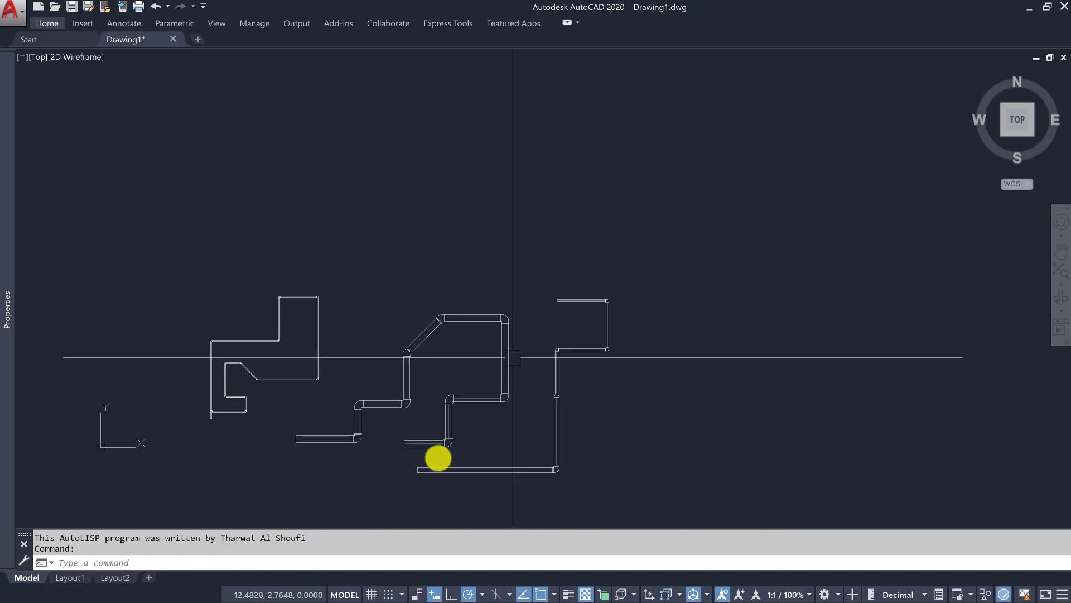
pyautogui.scroll(1, 395, 447)
pyautogui.scroll(2, 387, 433)
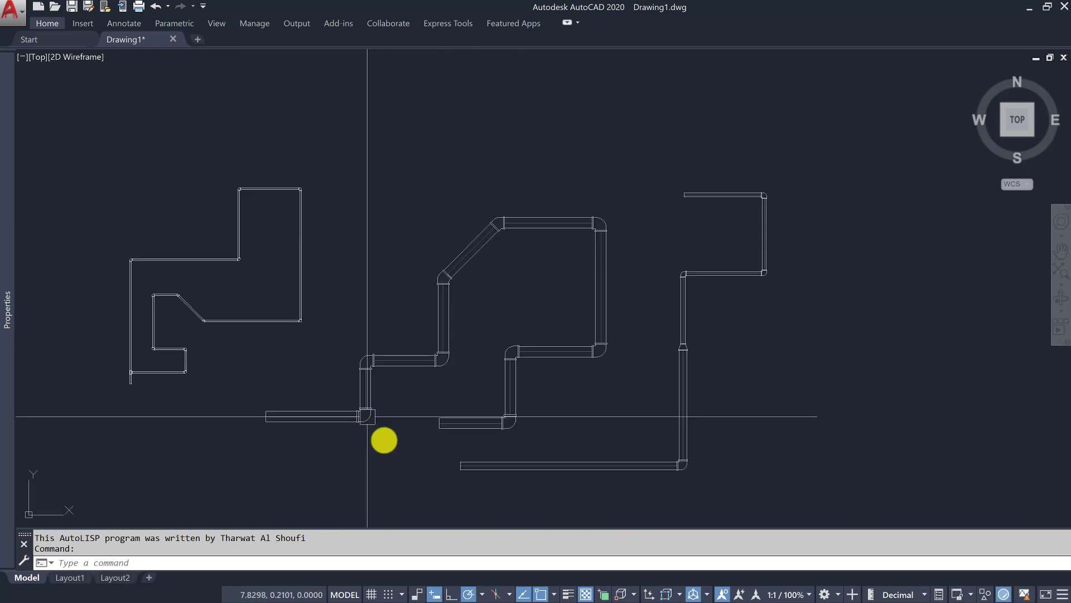
pyautogui.scroll(2, 390, 441)
pyautogui.click(405, 453)
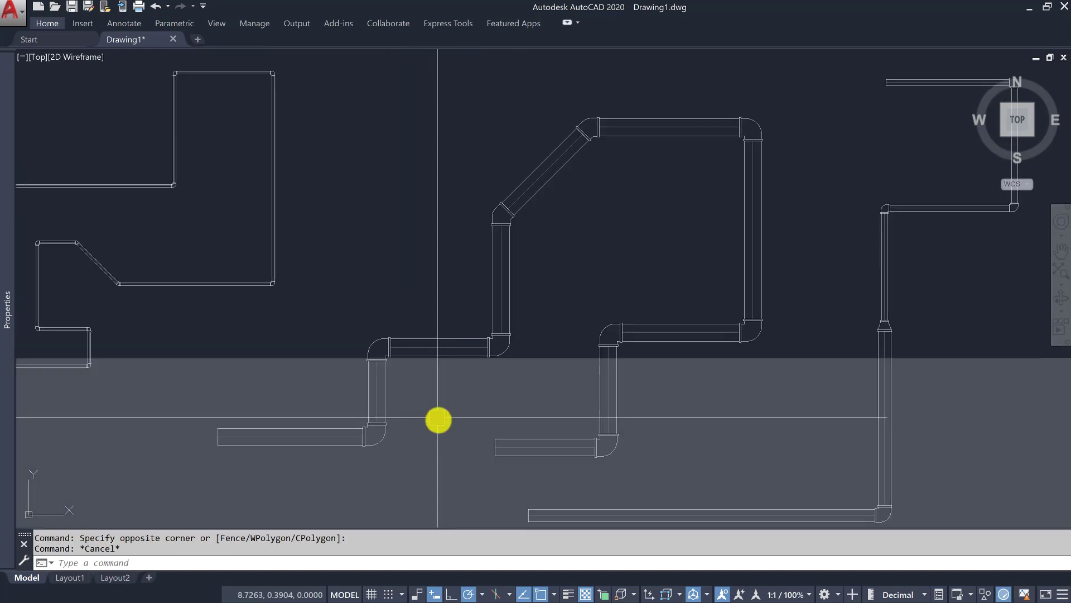
pyautogui.scroll(-2, 438, 422)
pyautogui.scroll(-1, 468, 421)
pyautogui.scroll(2, 488, 419)
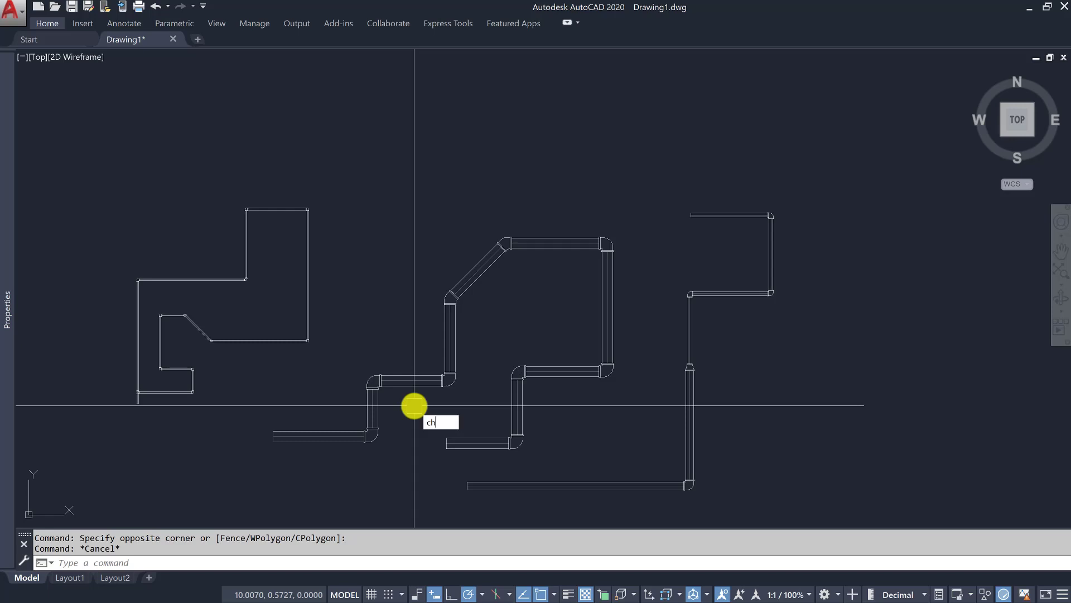
# - Relaunch the piping program and view its Buy activation details
pyautogui.write('w')
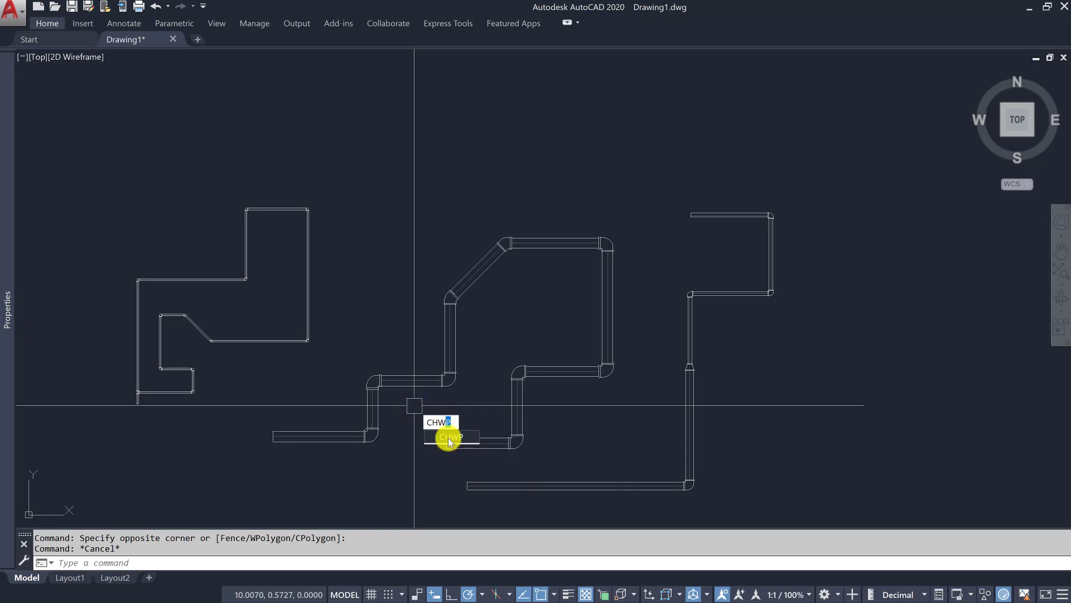
pyautogui.press('Return')
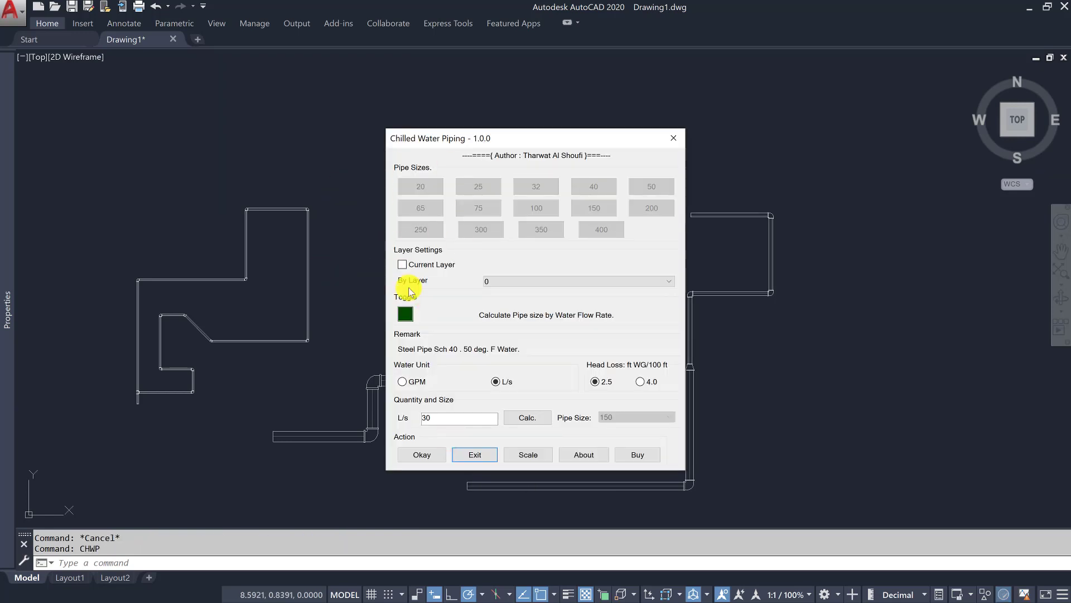
pyautogui.click(632, 455)
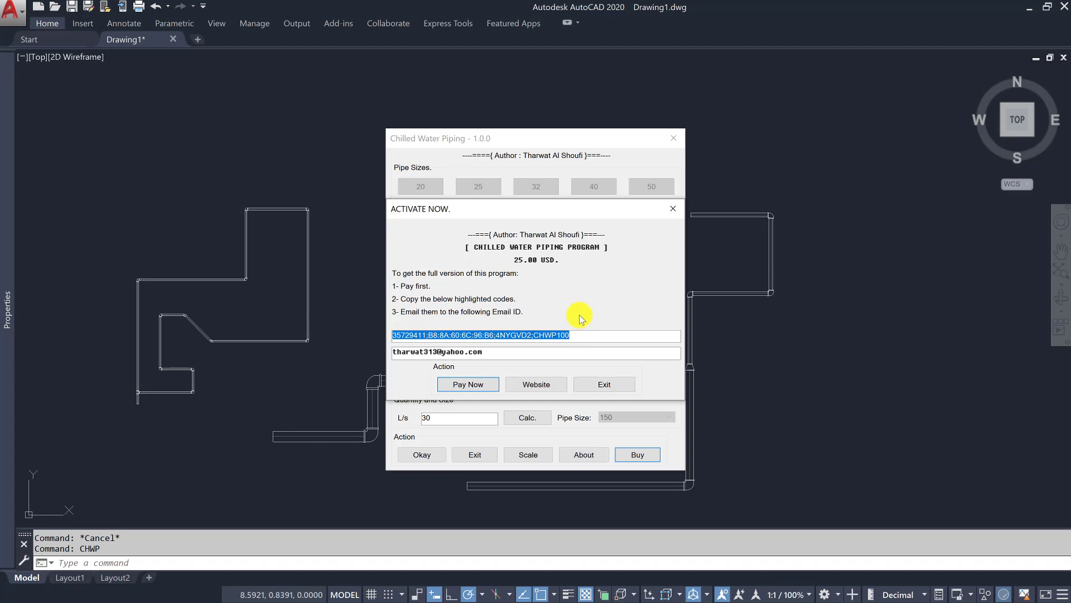
# - Close the activation and piping dialogs and show the program's YouTube video in the browser
pyautogui.click(596, 383)
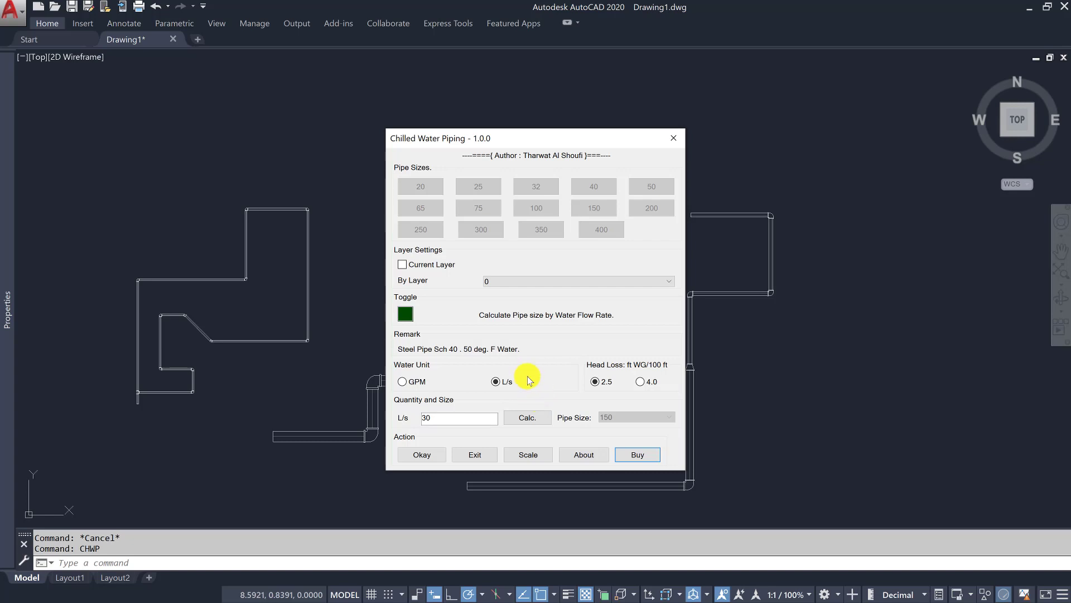
pyautogui.click(480, 461)
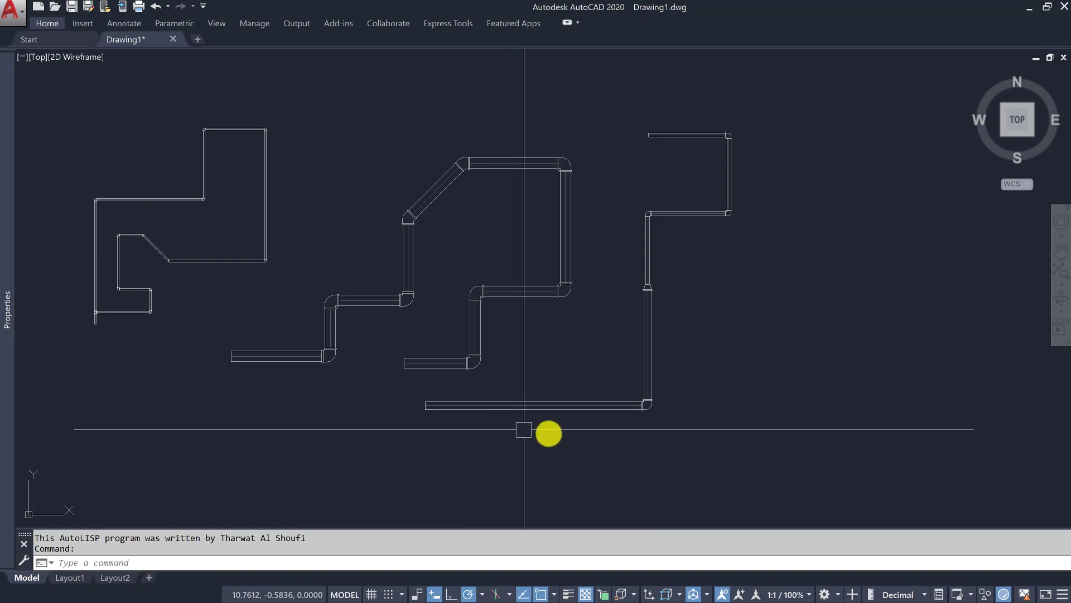
pyautogui.click(90, 591)
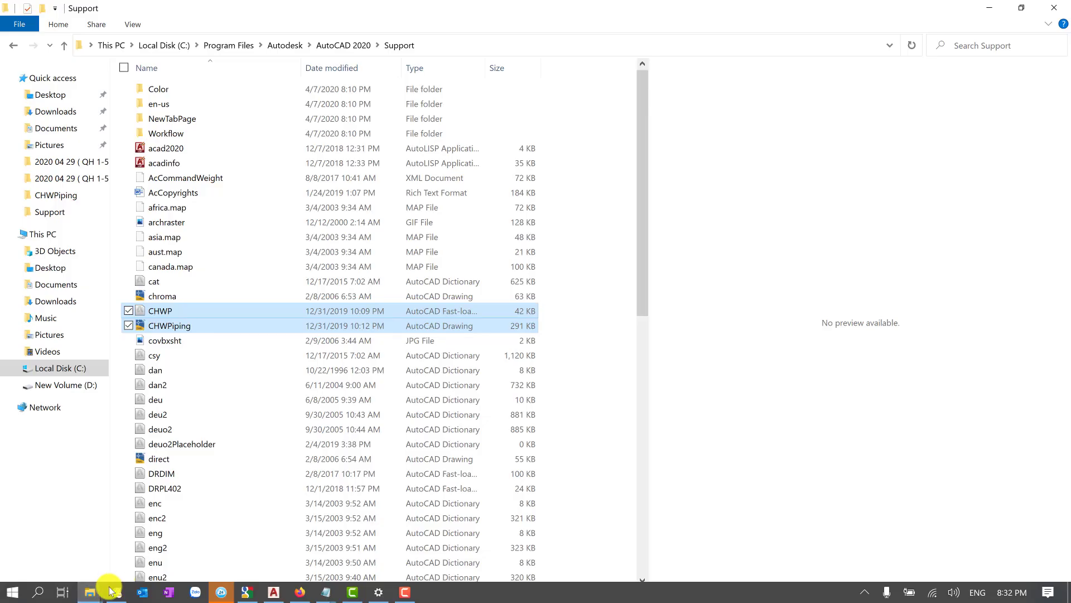
pyautogui.click(111, 593)
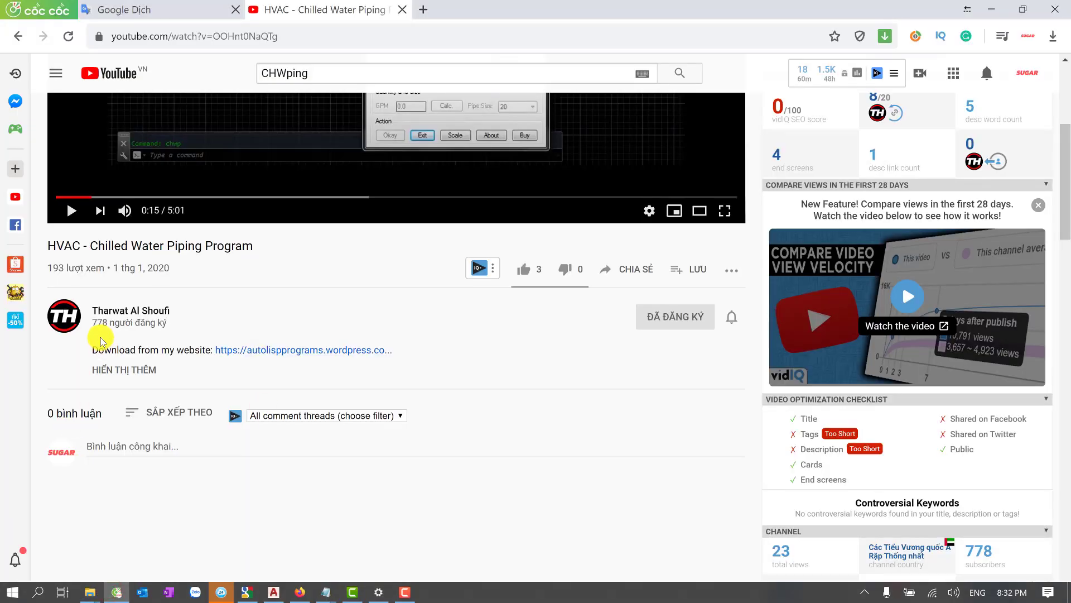
pyautogui.scroll(1, 266, 317)
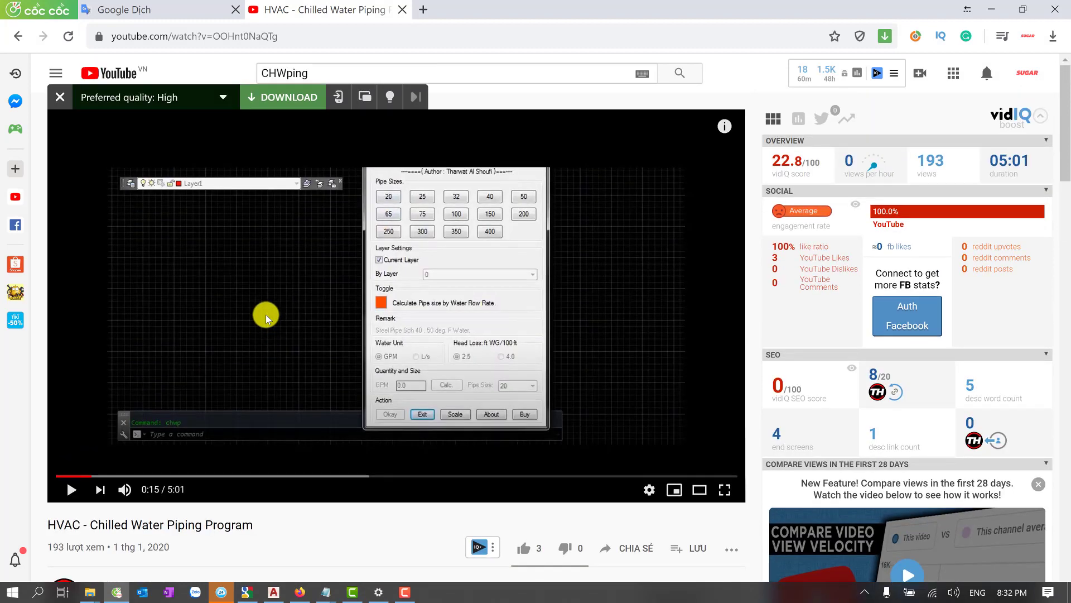
pyautogui.scroll(-3, 265, 316)
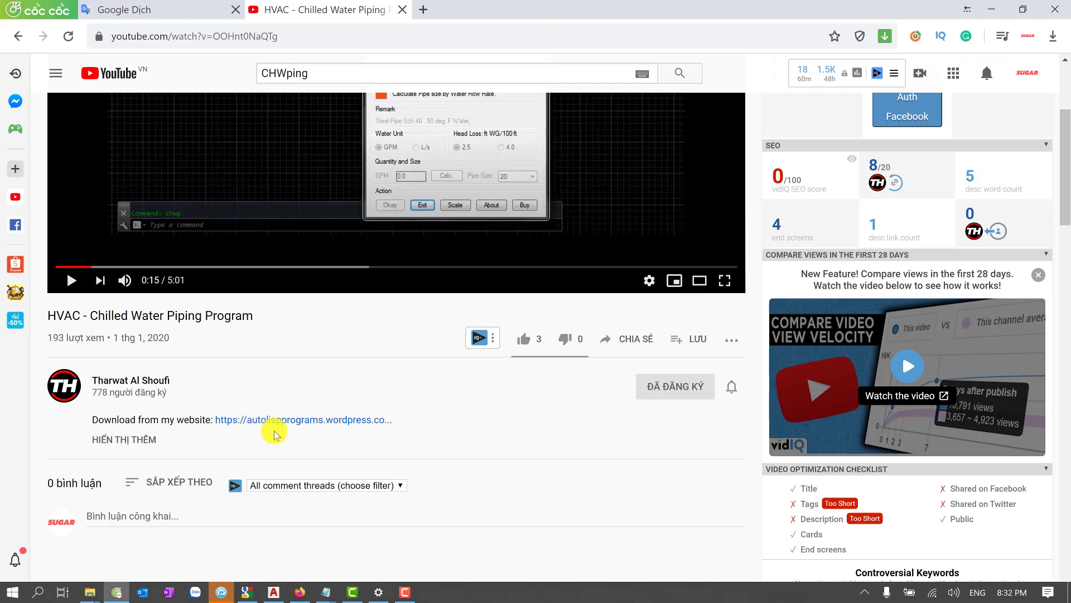
pyautogui.scroll(3, 274, 435)
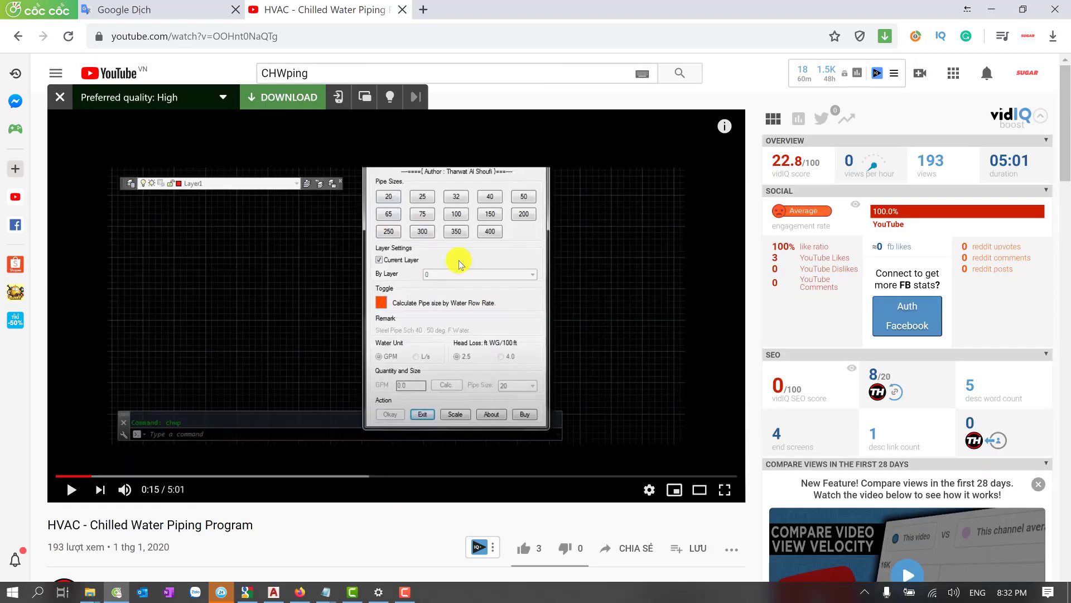